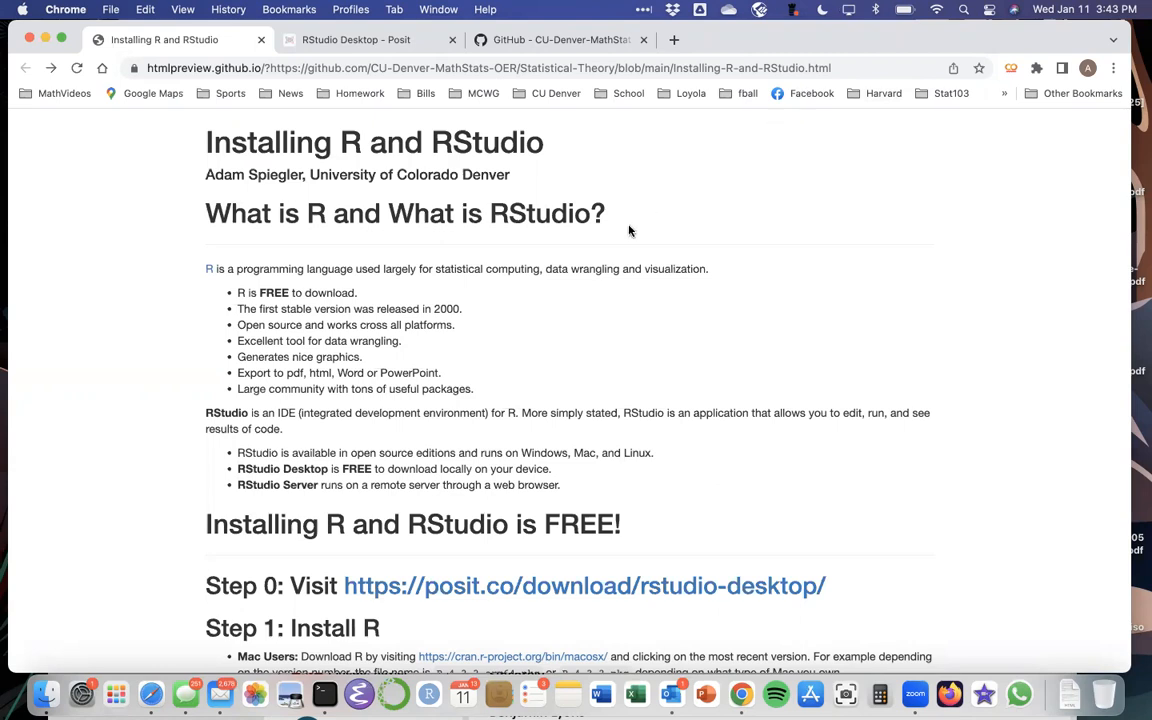
Step: Scroll down the guide and check the Step 0 link's context menu without choosing anything
{"action": "scroll", "coordinate": [595, 256], "scroll_direction": "down", "scroll_amount": 1}
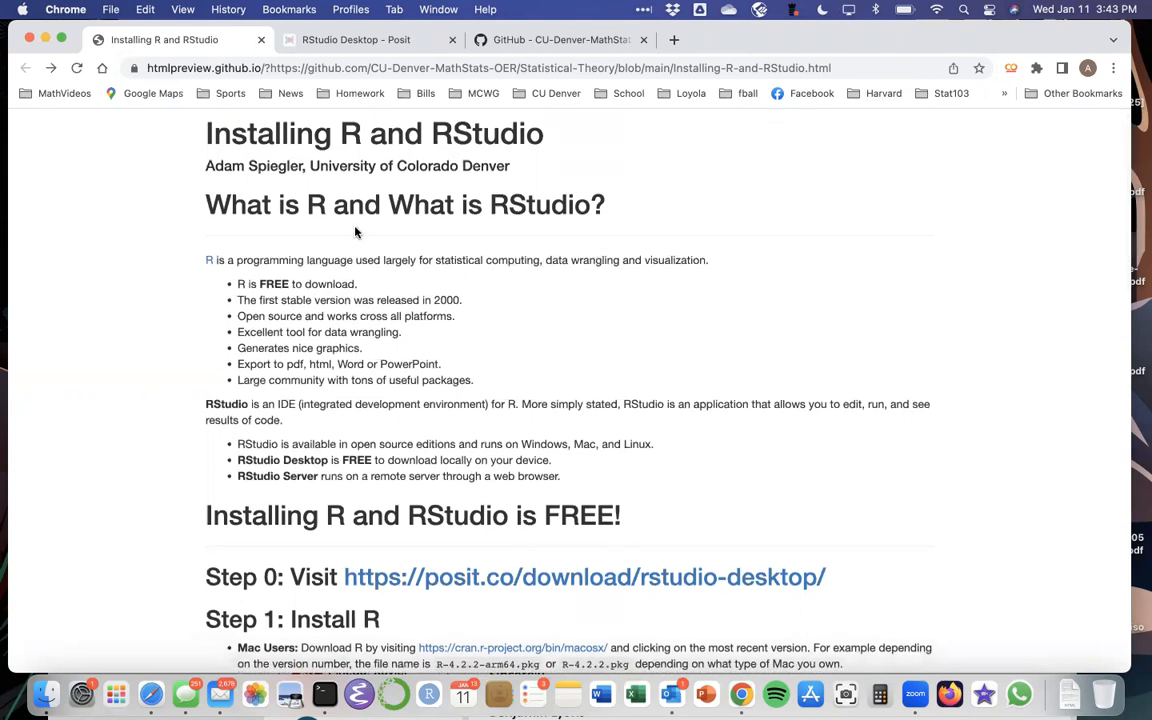
{"action": "scroll", "coordinate": [330, 228], "scroll_direction": "down", "scroll_amount": 2}
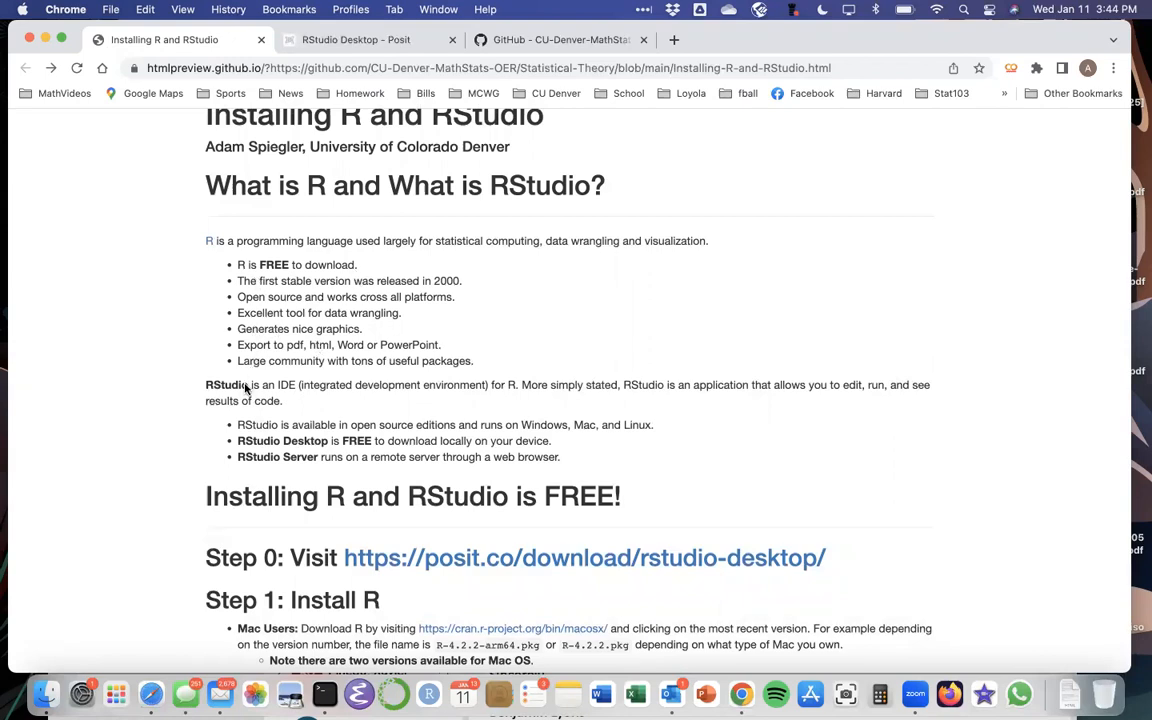
{"action": "scroll", "coordinate": [245, 390], "scroll_direction": "down", "scroll_amount": 1}
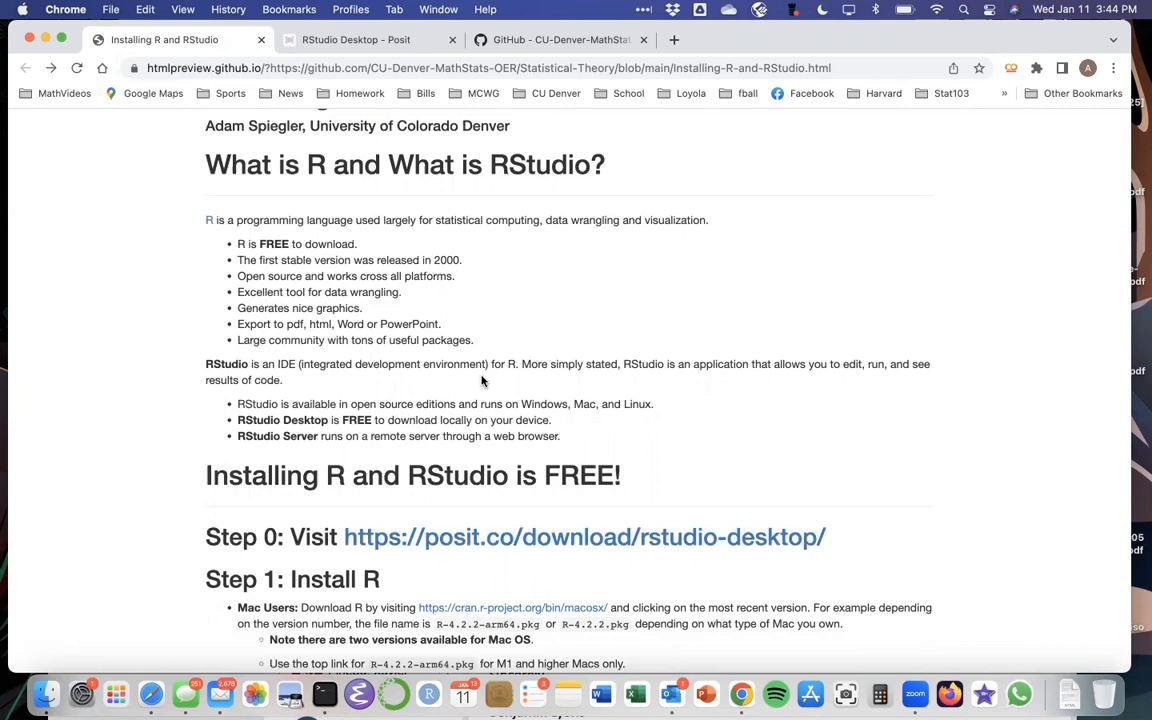
{"action": "scroll", "coordinate": [481, 380], "scroll_direction": "down", "scroll_amount": 2}
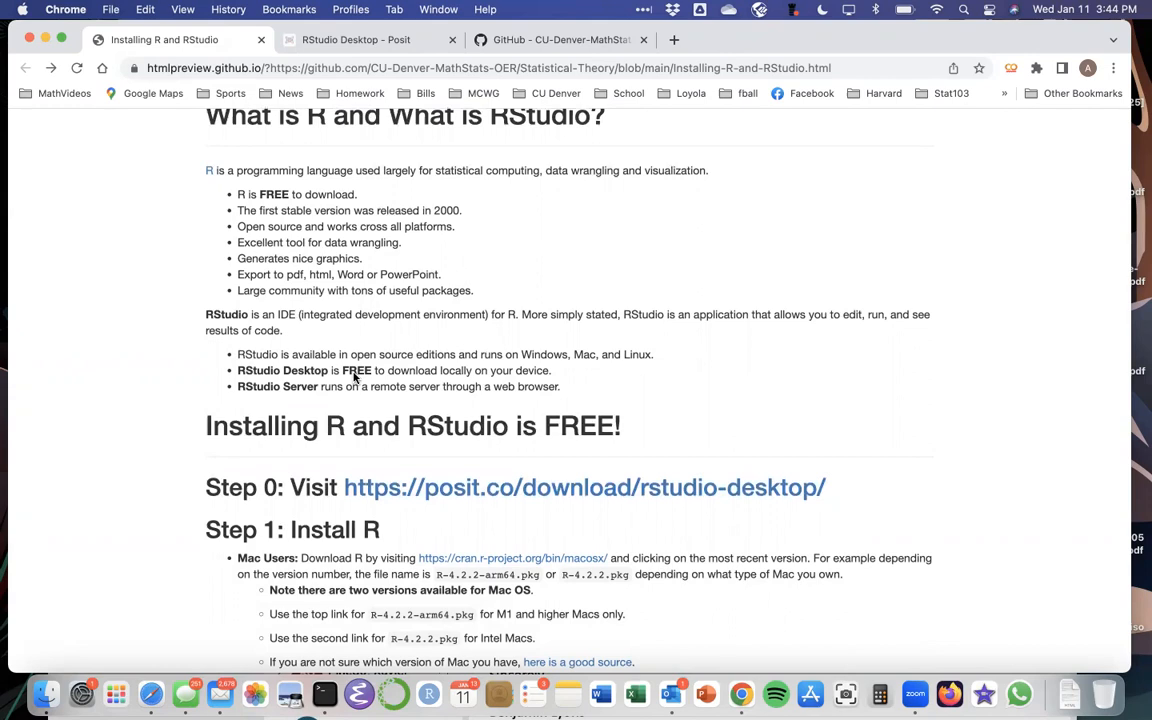
{"action": "scroll", "coordinate": [353, 376], "scroll_direction": "down", "scroll_amount": 1}
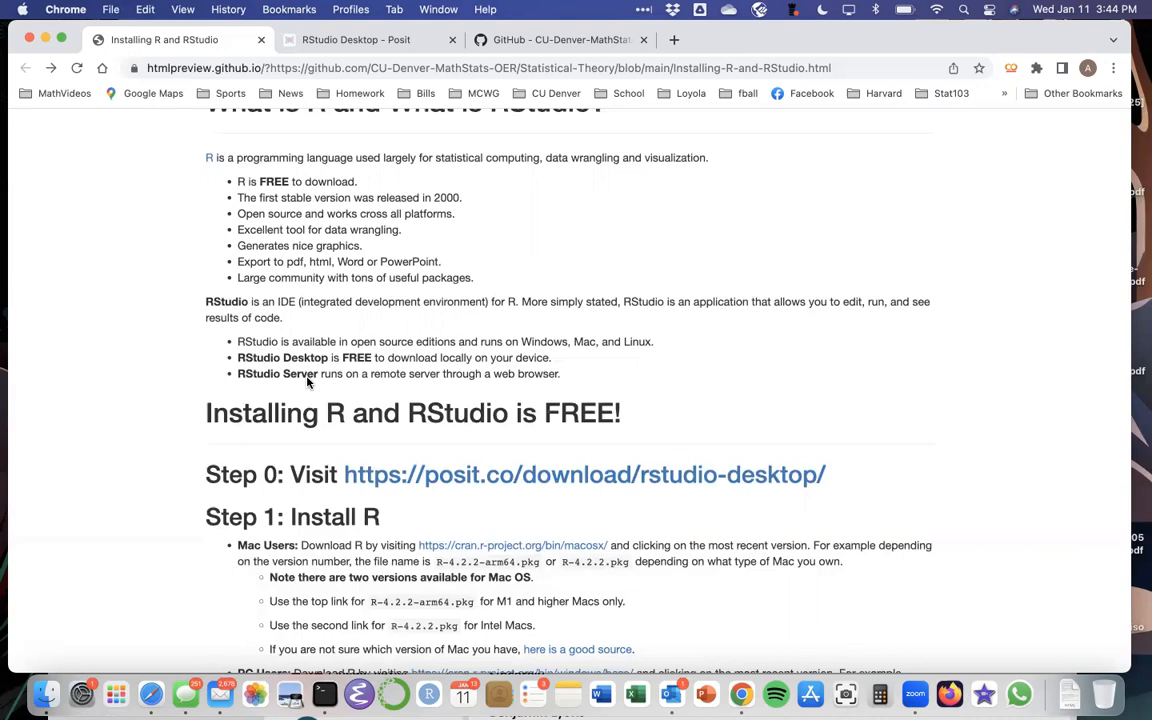
{"action": "scroll", "coordinate": [308, 381], "scroll_direction": "down", "scroll_amount": 2}
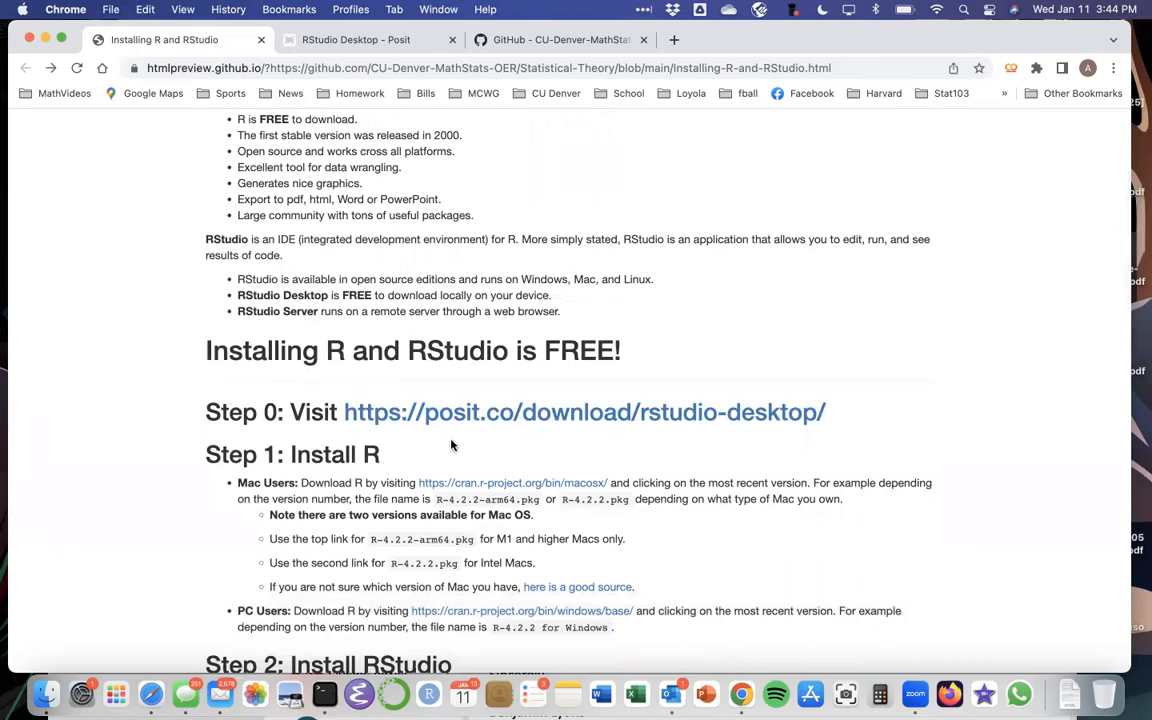
{"action": "scroll", "coordinate": [460, 440], "scroll_direction": "down", "scroll_amount": 2}
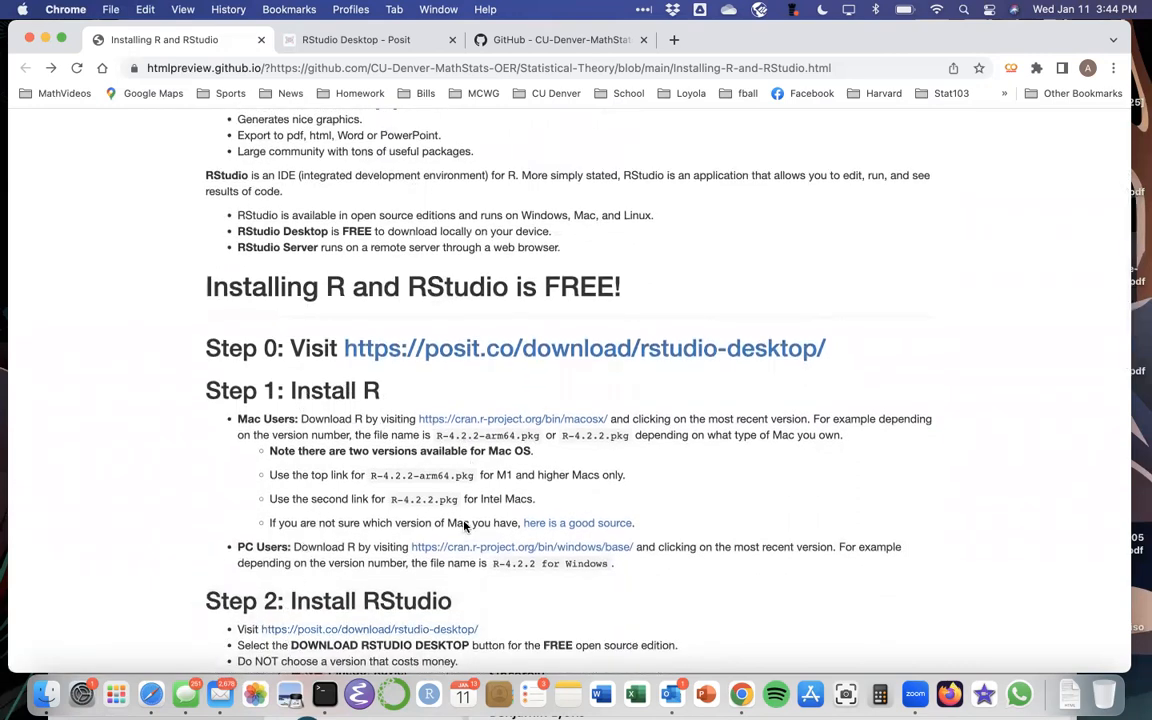
{"action": "right_click", "coordinate": [459, 347]}
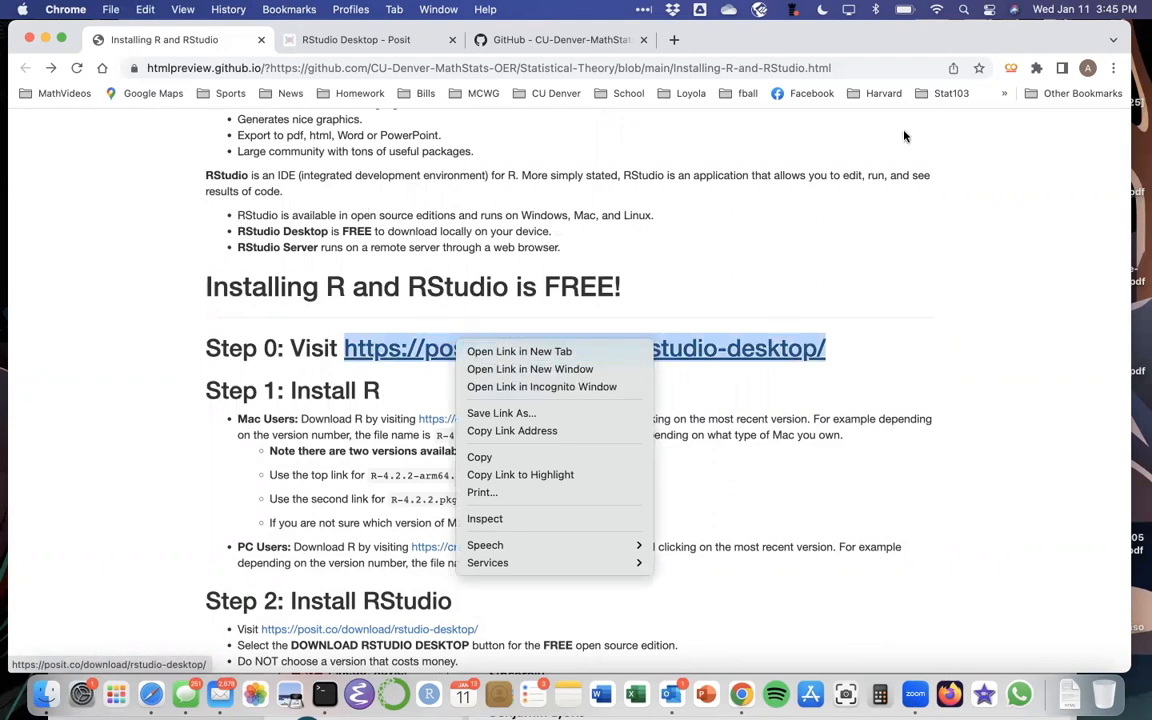
{"action": "left_click", "coordinate": [914, 38]}
Step: Switch to the RStudio Desktop - Posit page and scroll to Step 1: Install R
{"action": "left_click_drag", "start_coordinate": [809, 28], "coordinate": [815, 74]}
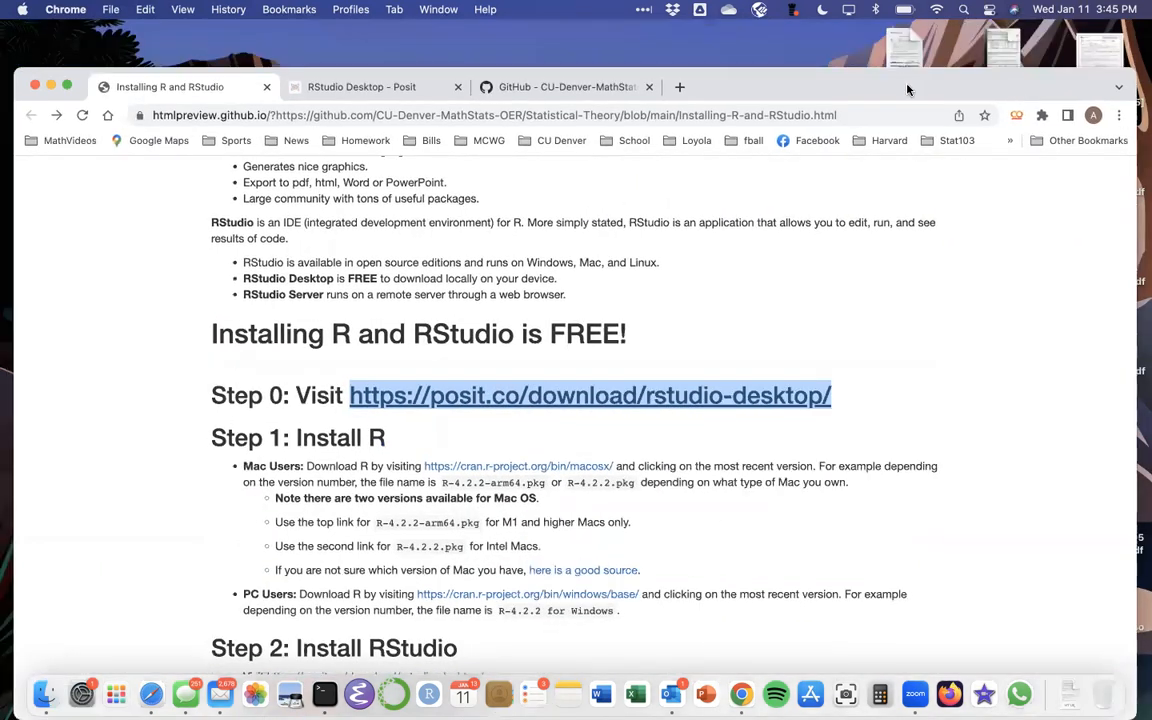
{"action": "left_click", "coordinate": [380, 90]}
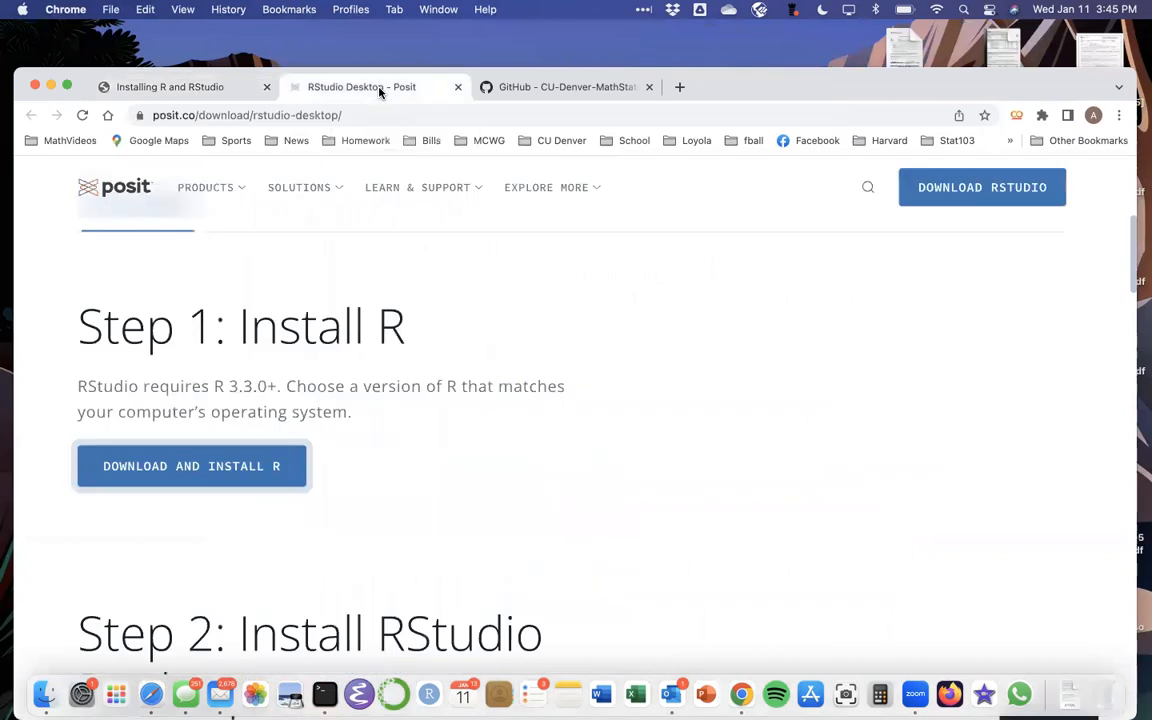
{"action": "left_click_drag", "start_coordinate": [995, 87], "coordinate": [1006, 34]}
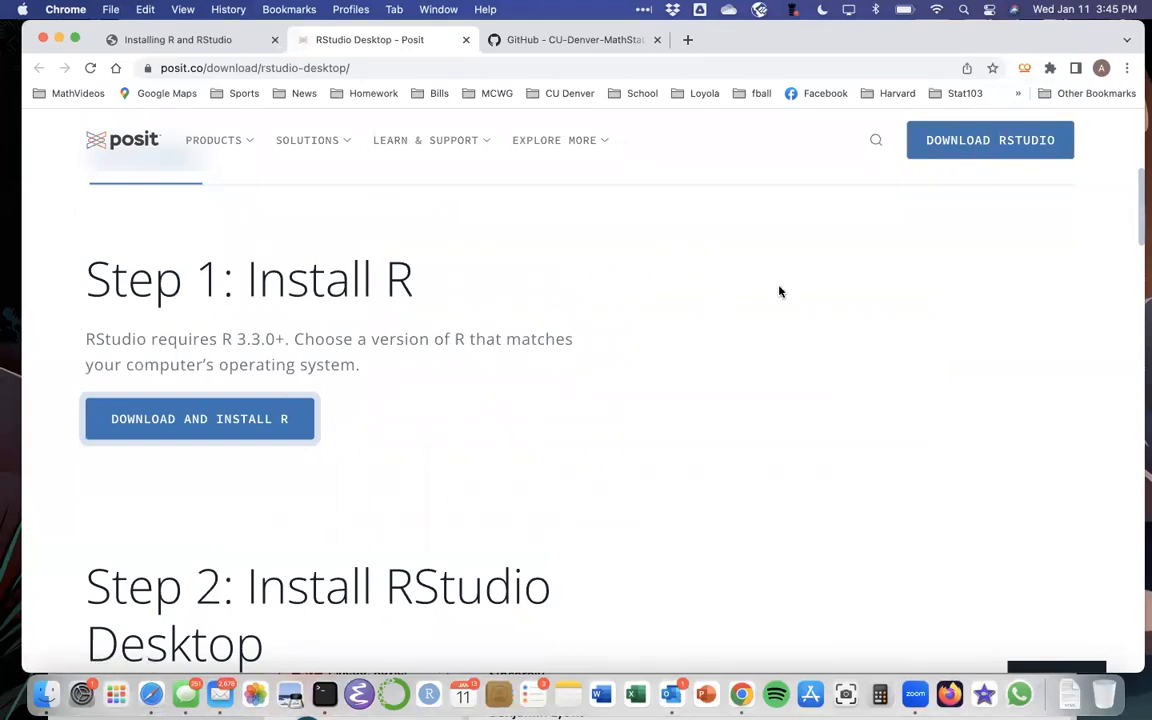
{"action": "scroll", "coordinate": [780, 291], "scroll_direction": "up", "scroll_amount": 5}
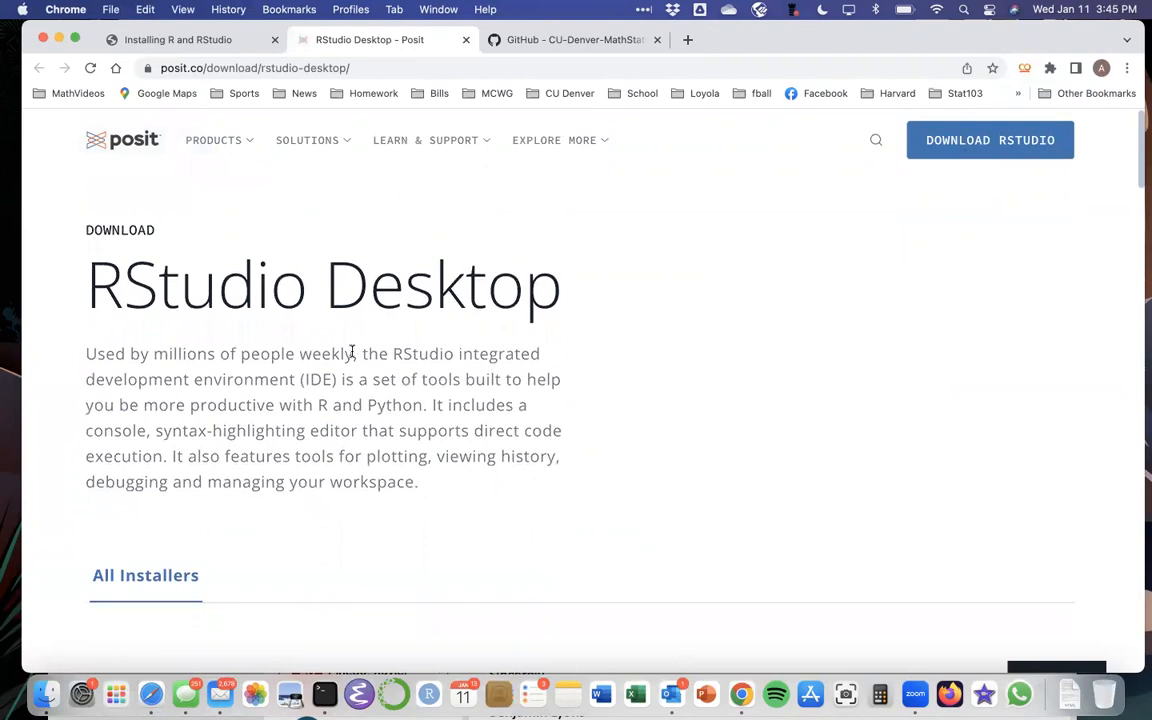
{"action": "scroll", "coordinate": [342, 357], "scroll_direction": "down", "scroll_amount": 2}
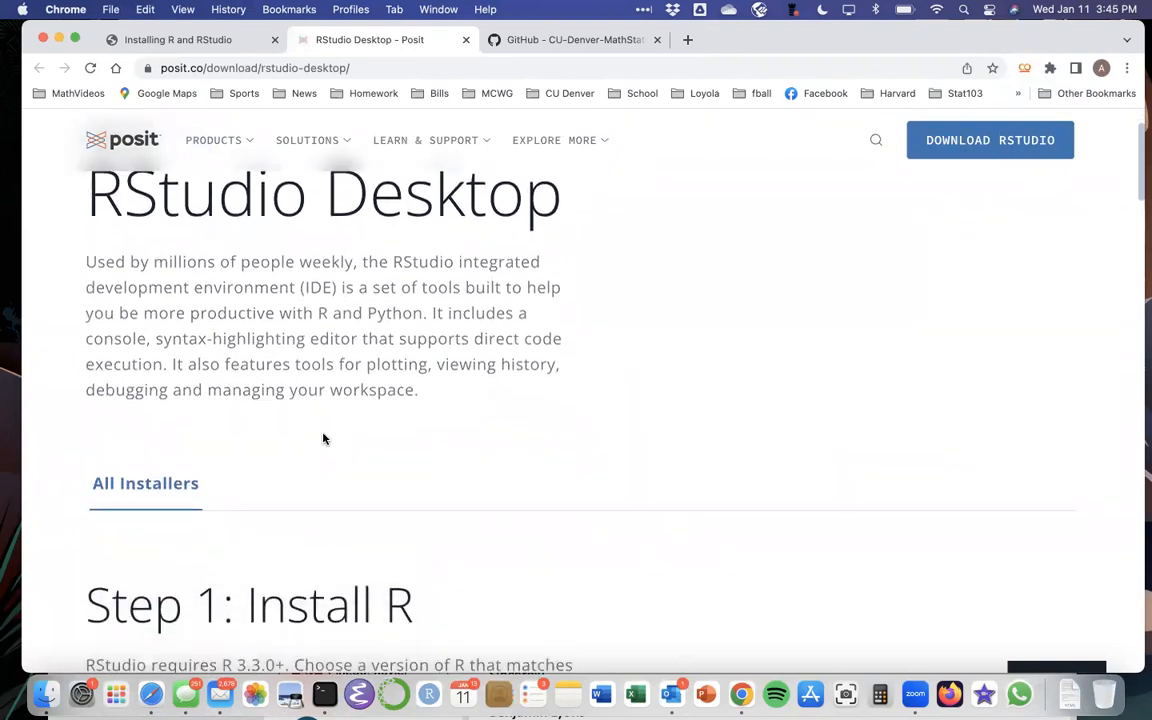
{"action": "scroll", "coordinate": [323, 438], "scroll_direction": "down", "scroll_amount": 1}
{"action": "scroll", "coordinate": [323, 438], "scroll_direction": "down", "scroll_amount": 4}
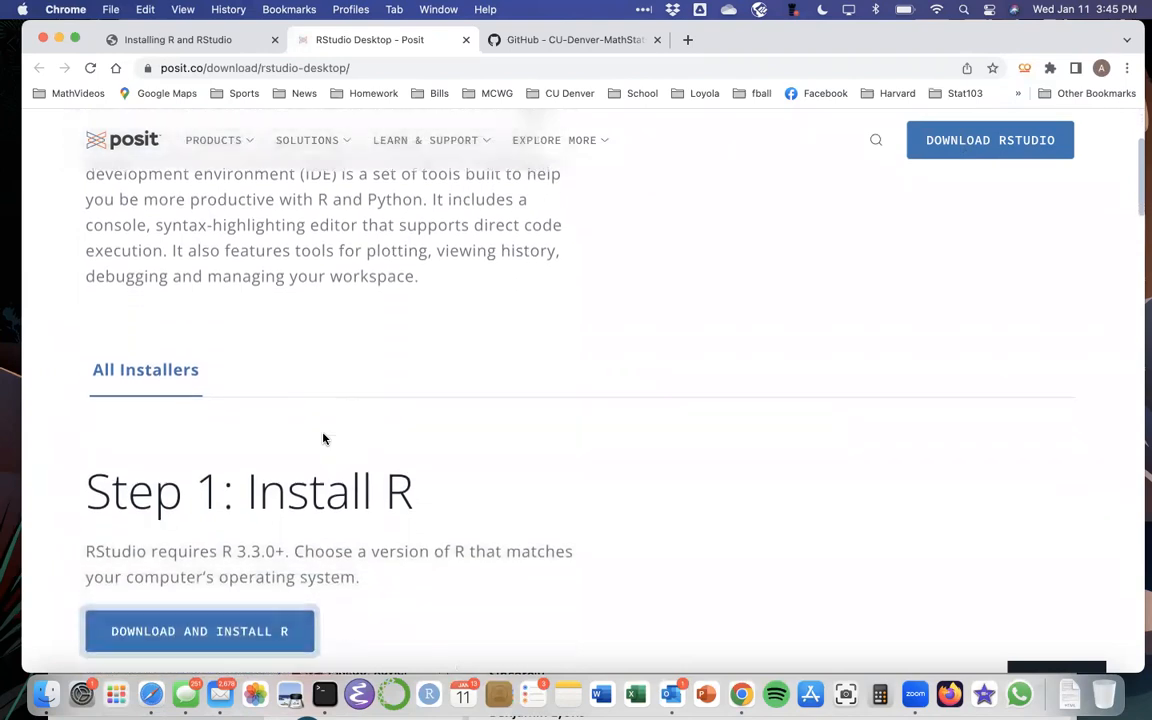
Step: Go to CRAN and open the R for macOS download page
{"action": "left_click", "coordinate": [208, 527]}
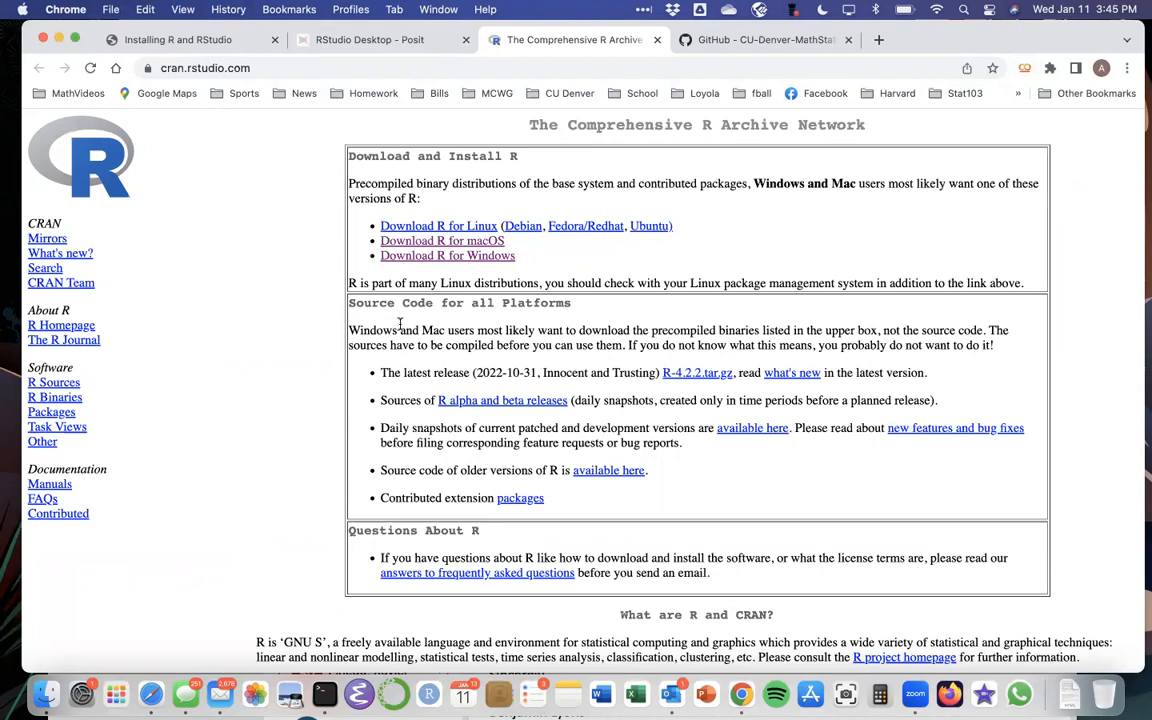
{"action": "left_click", "coordinate": [414, 242]}
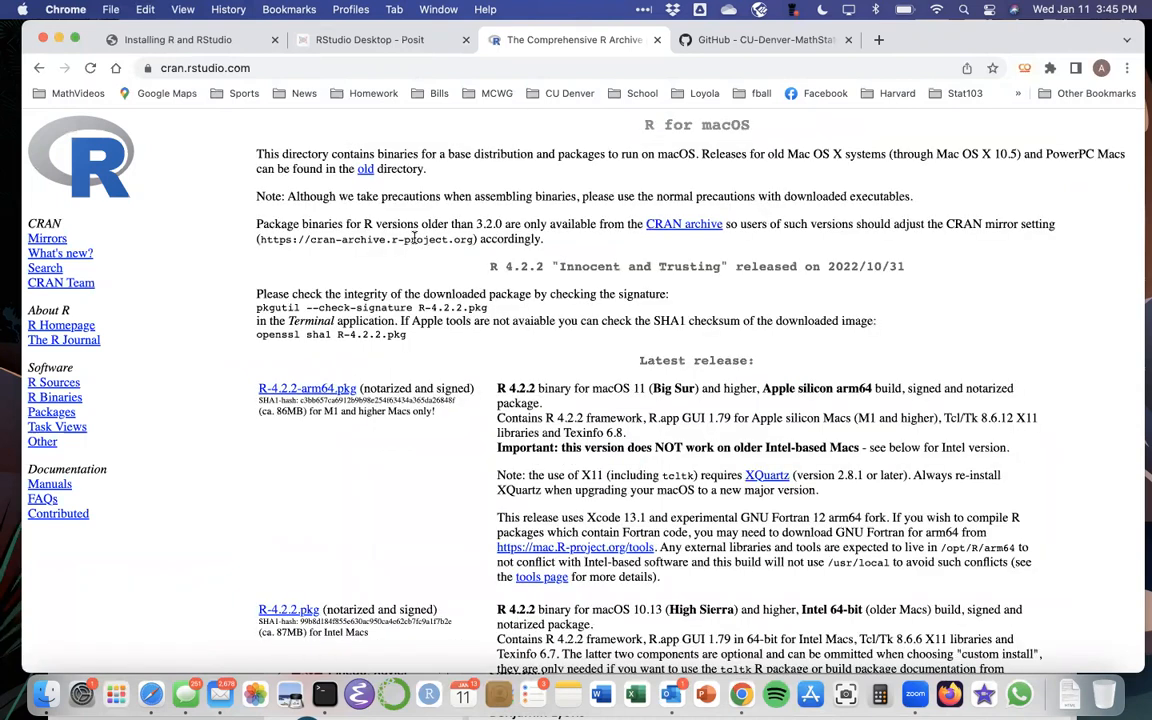
{"action": "scroll", "coordinate": [414, 237], "scroll_direction": "down", "scroll_amount": 2}
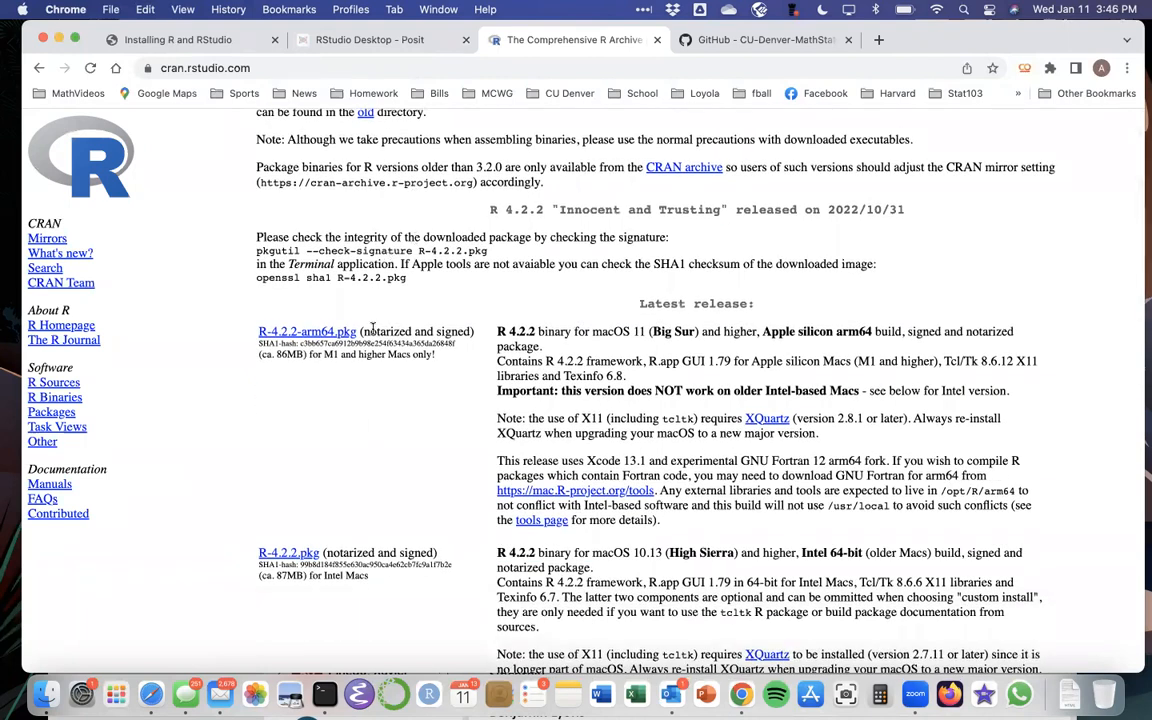
{"action": "scroll", "coordinate": [337, 558], "scroll_direction": "down", "scroll_amount": 1}
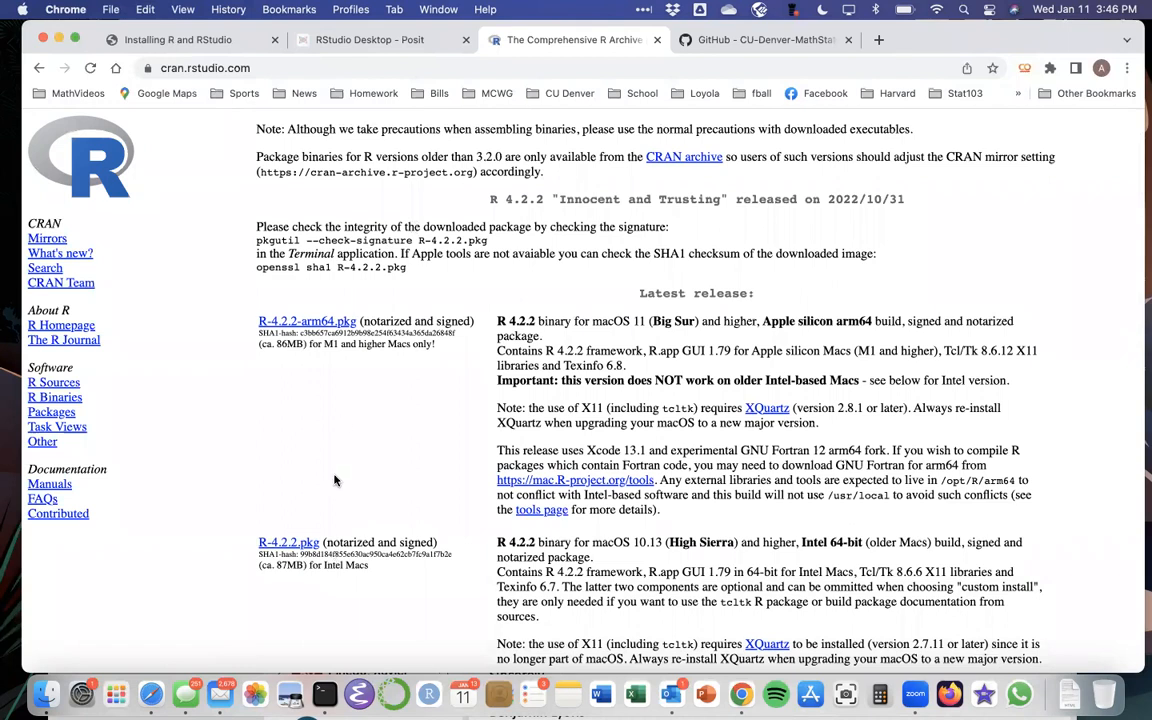
Step: Highlight the notes that R-4.2.2-arm64.pkg suits M1 Macs and R-4.2.2.pkg suits Intel Macs
{"action": "left_click_drag", "start_coordinate": [322, 344], "coordinate": [425, 344]}
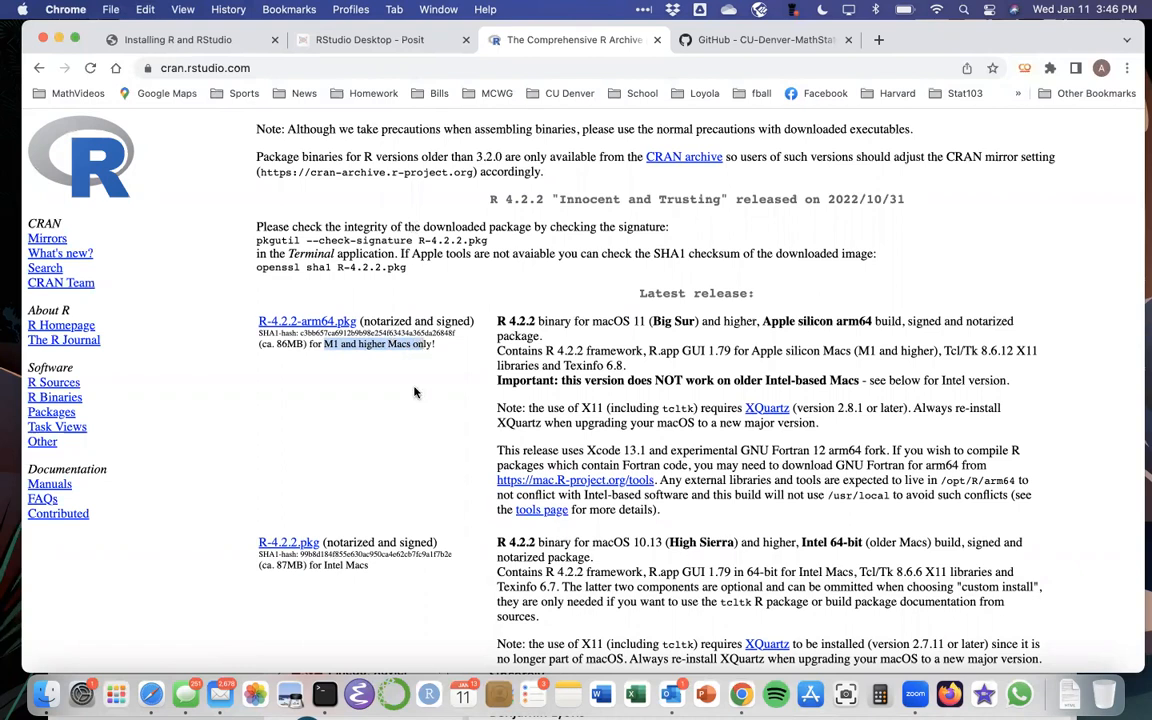
{"action": "left_click", "coordinate": [356, 342]}
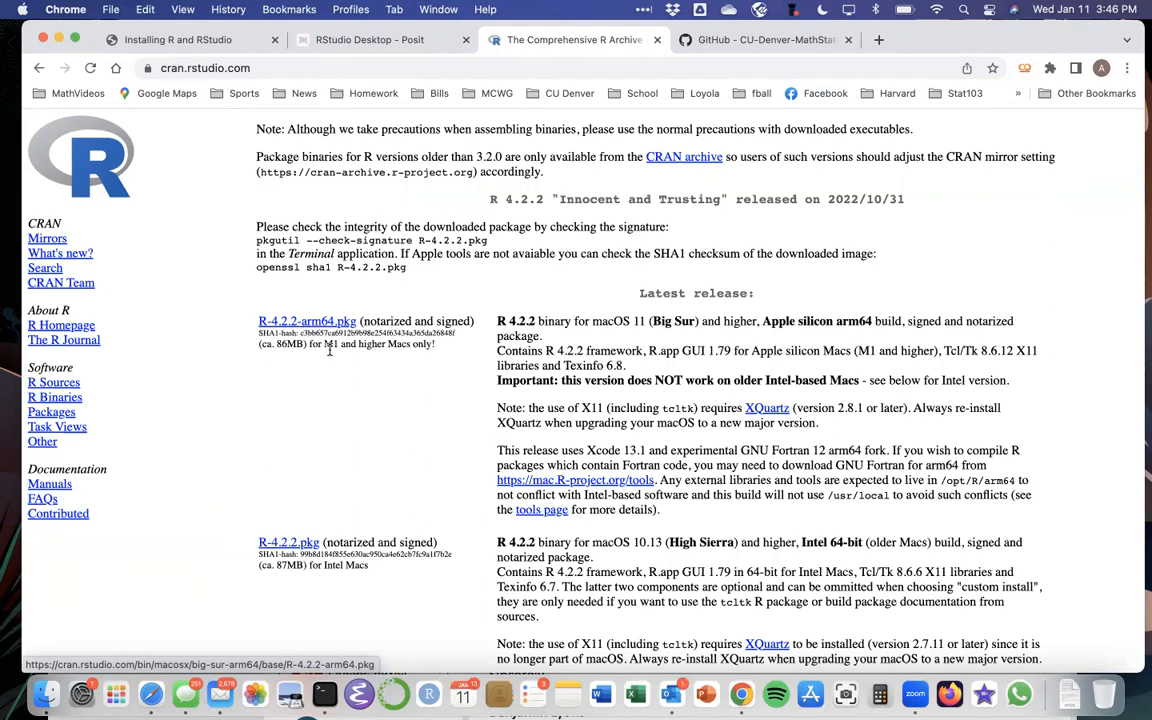
{"action": "left_click_drag", "start_coordinate": [323, 345], "coordinate": [396, 344]}
{"action": "scroll", "coordinate": [397, 345], "scroll_direction": "down", "scroll_amount": 1}
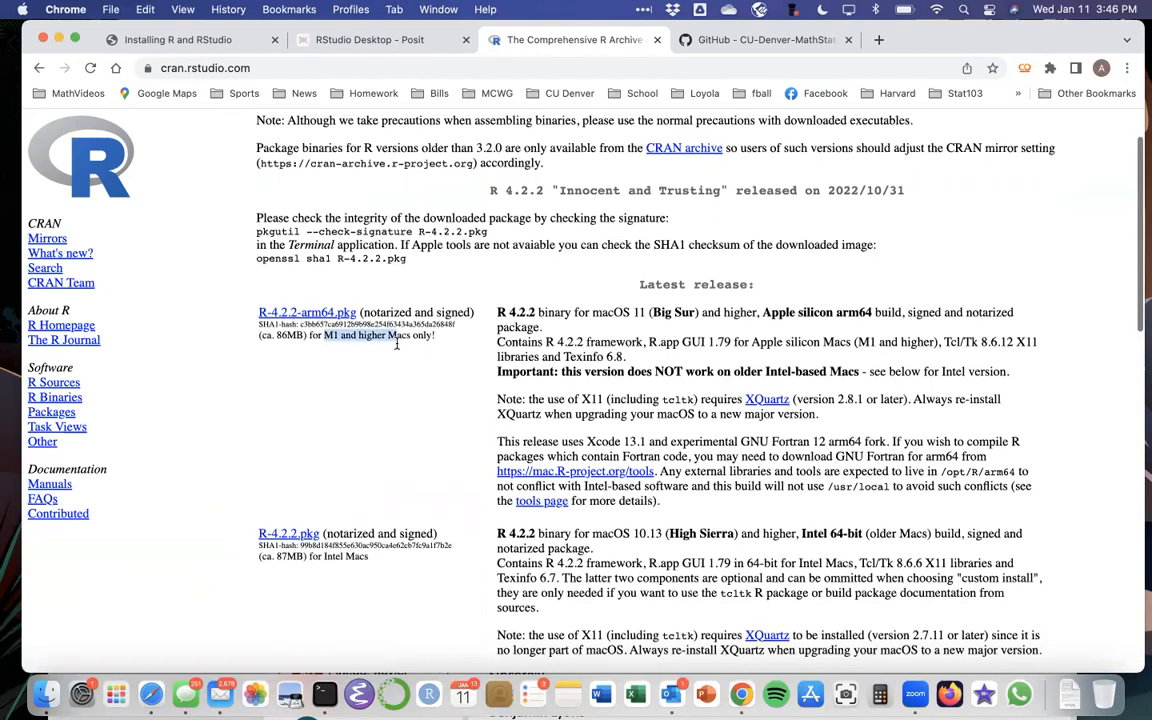
{"action": "left_click", "coordinate": [382, 369]}
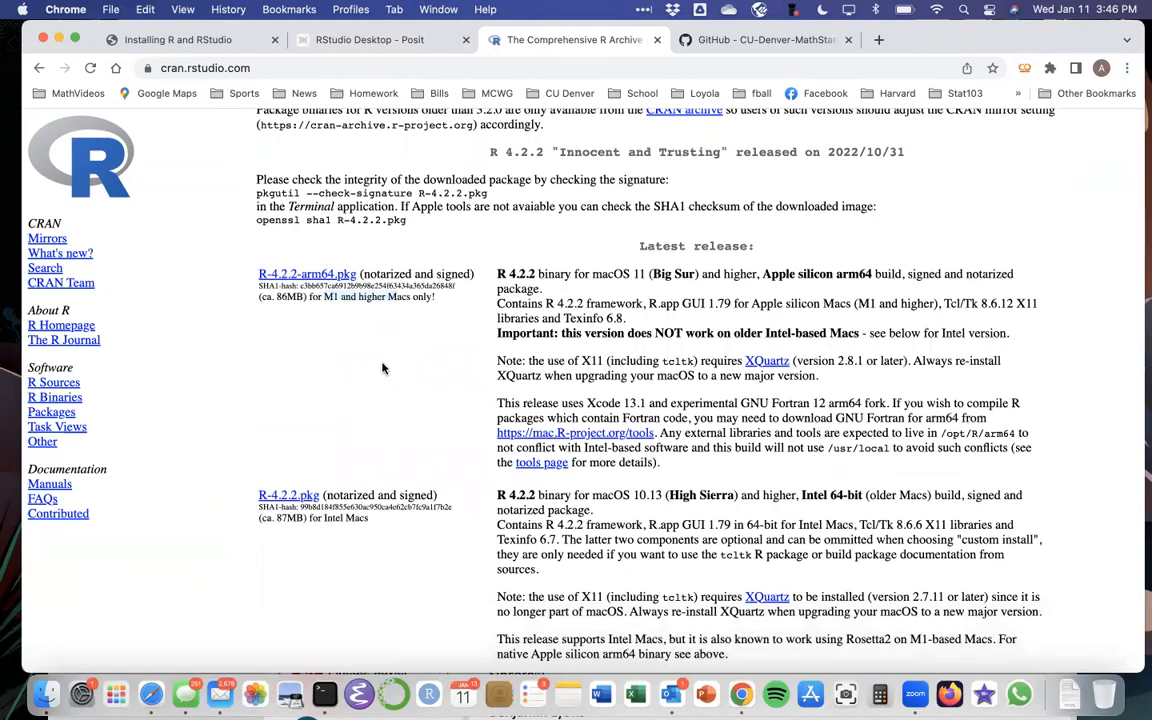
{"action": "scroll", "coordinate": [382, 369], "scroll_direction": "down", "scroll_amount": 1}
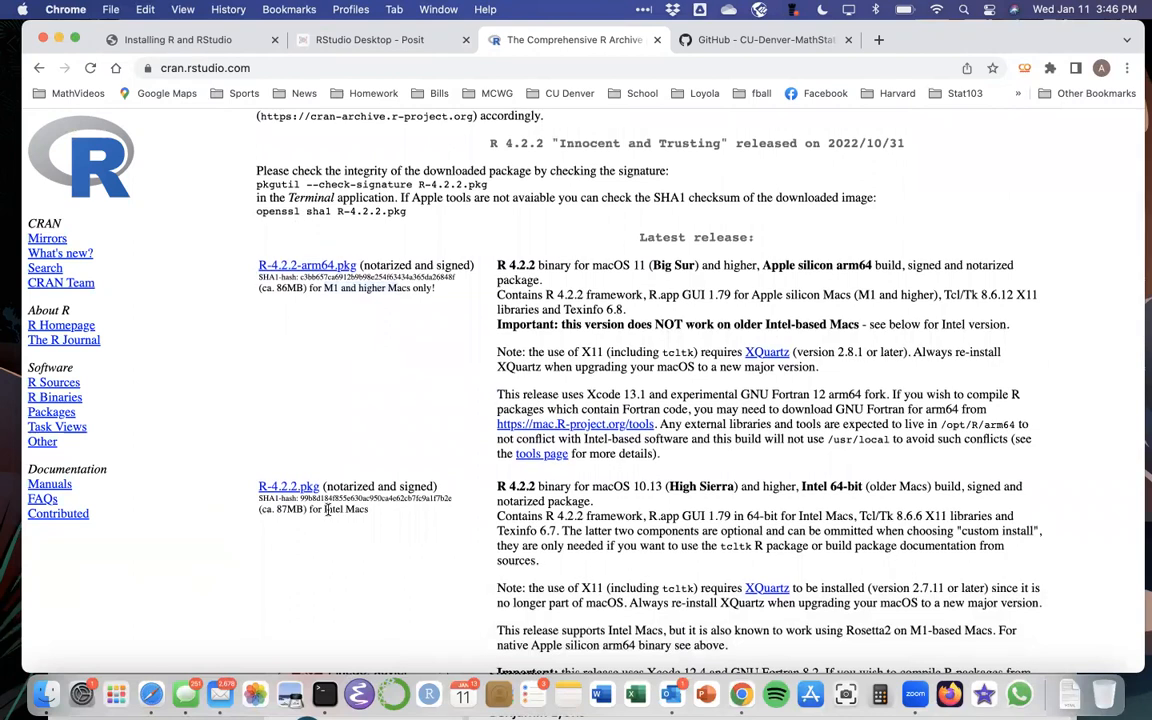
{"action": "left_click_drag", "start_coordinate": [323, 509], "coordinate": [373, 512]}
{"action": "left_click", "coordinate": [307, 386]}
{"action": "left_click", "coordinate": [22, 10]}
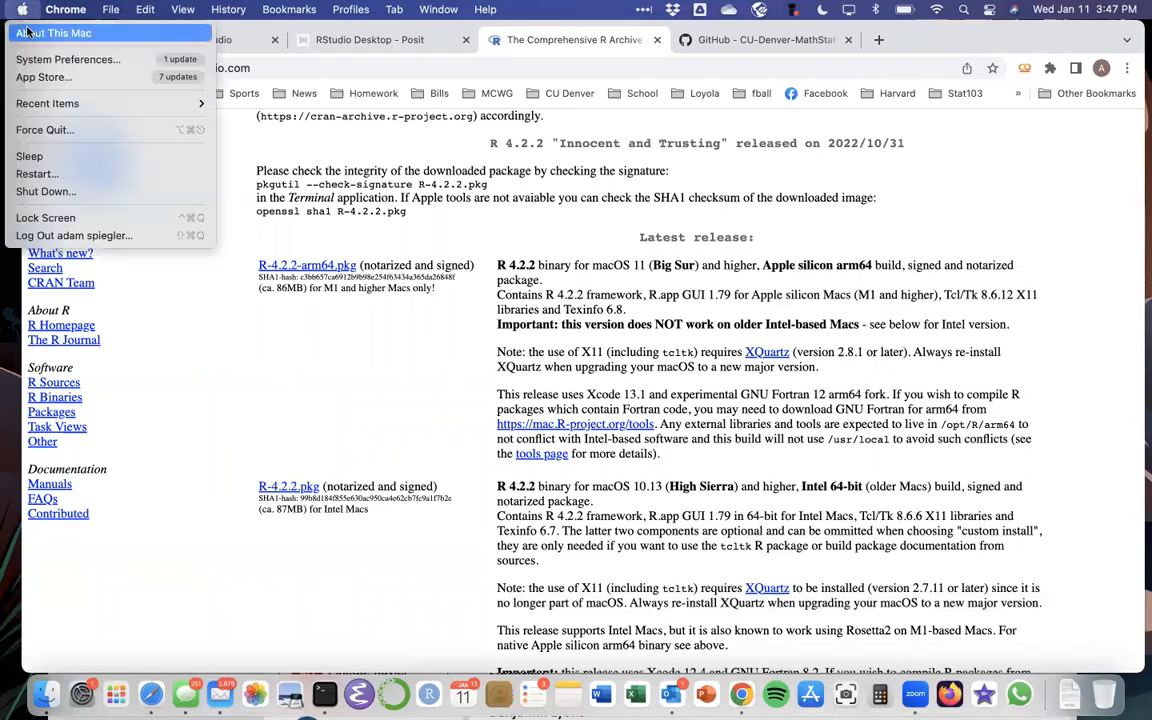
{"action": "left_click", "coordinate": [31, 35]}
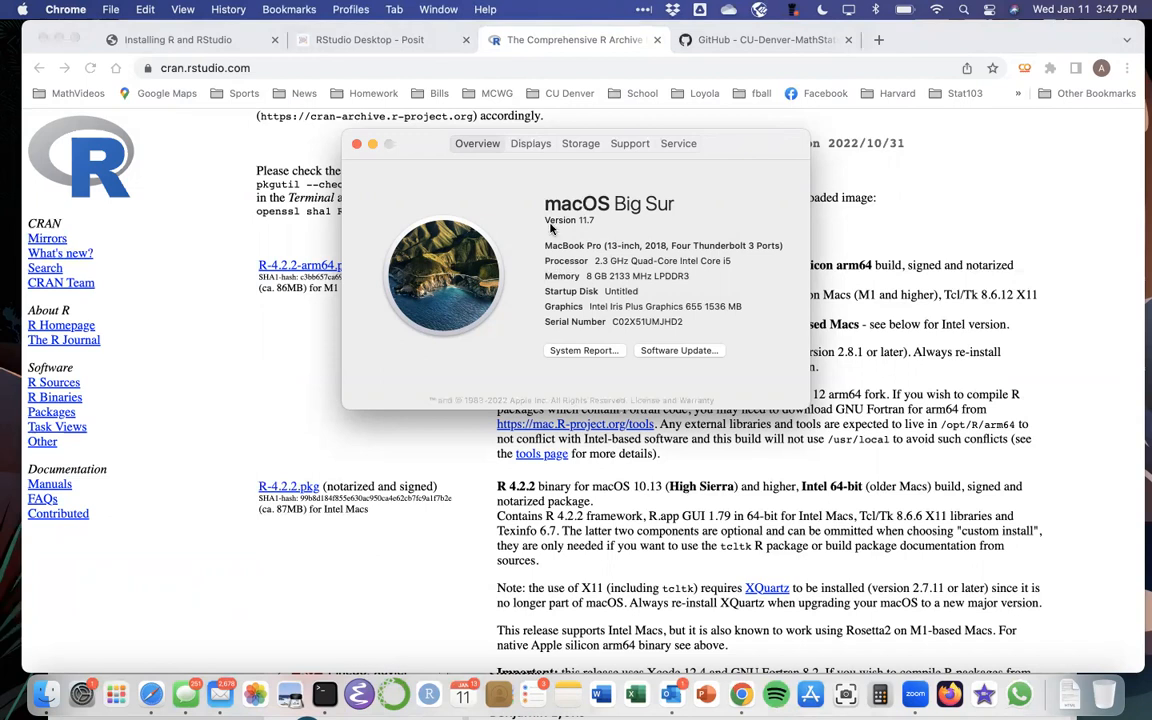
{"action": "left_click", "coordinate": [356, 145]}
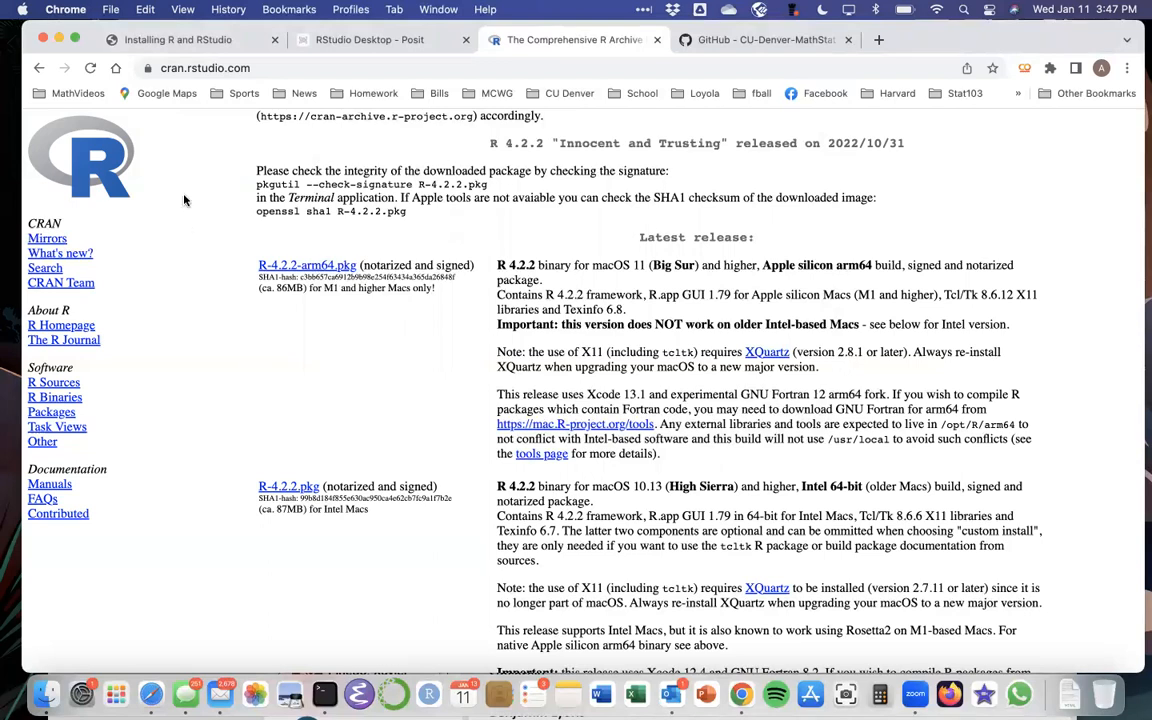
Step: Open CRAN's R-4.2.2 for Windows first-time install page, then return to the guide
{"action": "left_click_drag", "start_coordinate": [91, 27], "coordinate": [102, 103]}
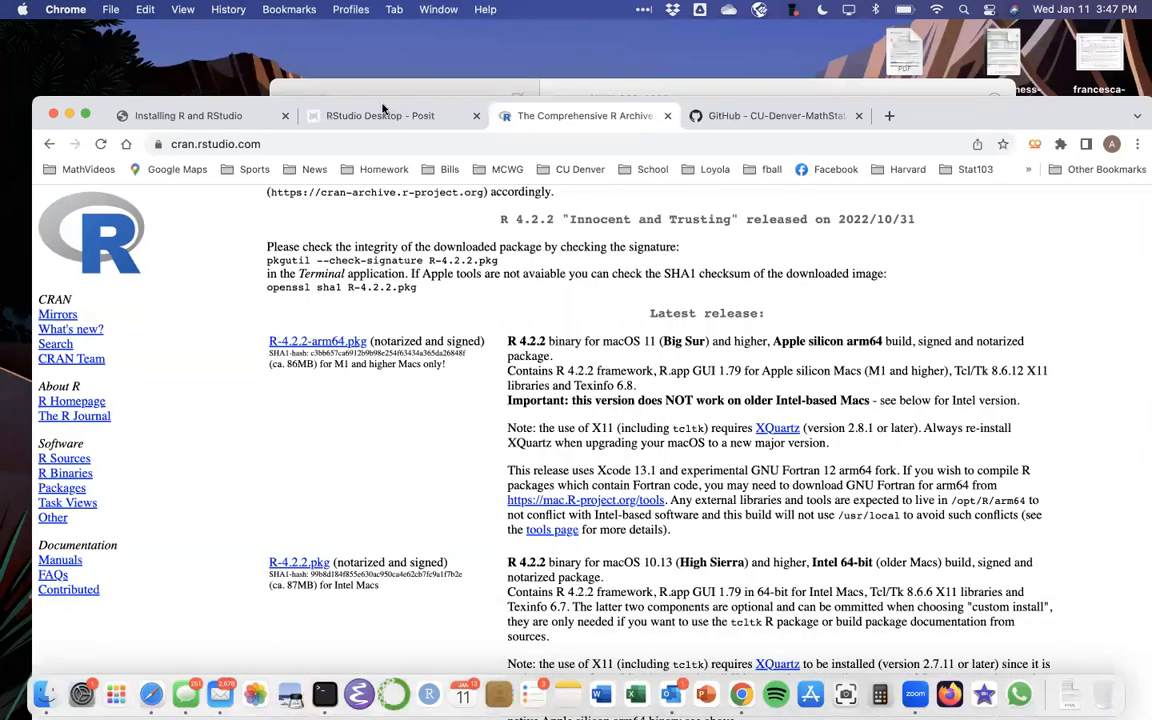
{"action": "left_click", "coordinate": [343, 112]}
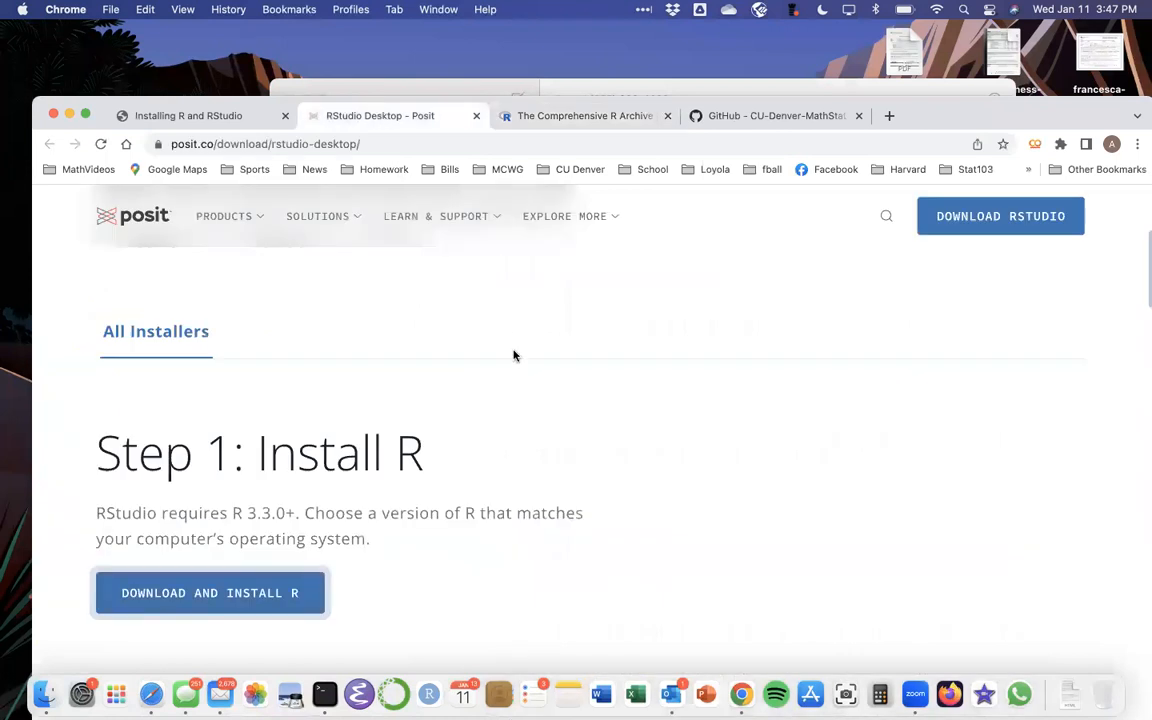
{"action": "left_click", "coordinate": [239, 562]}
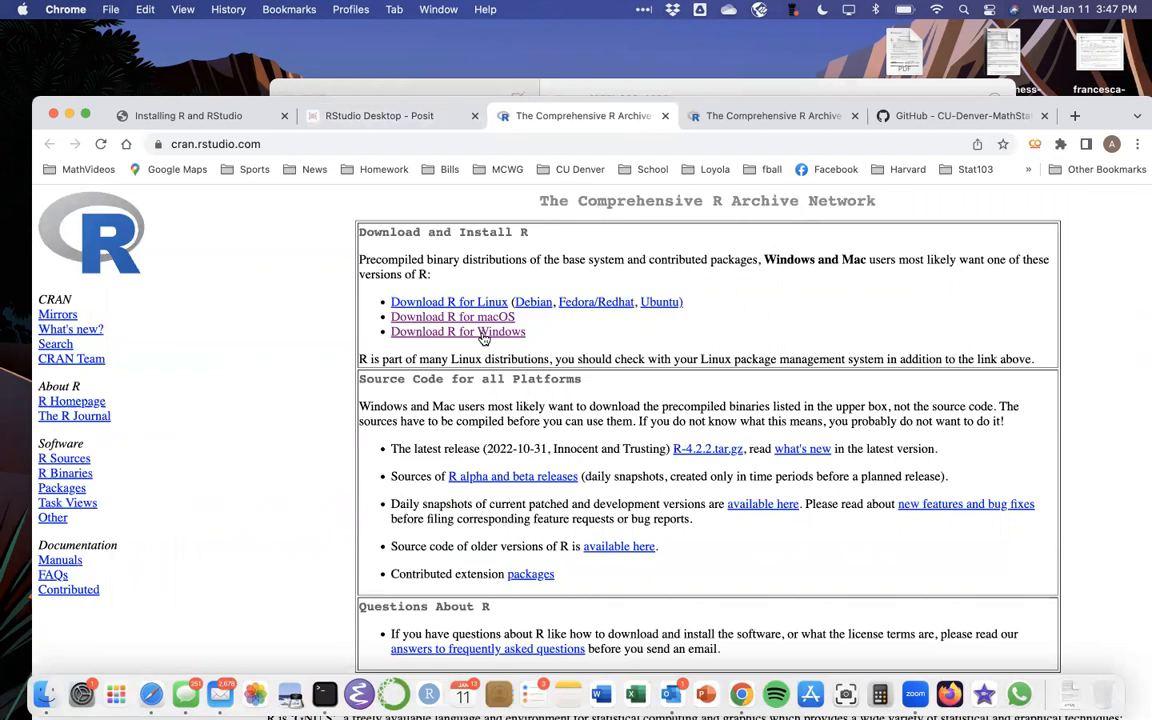
{"action": "left_click", "coordinate": [483, 336]}
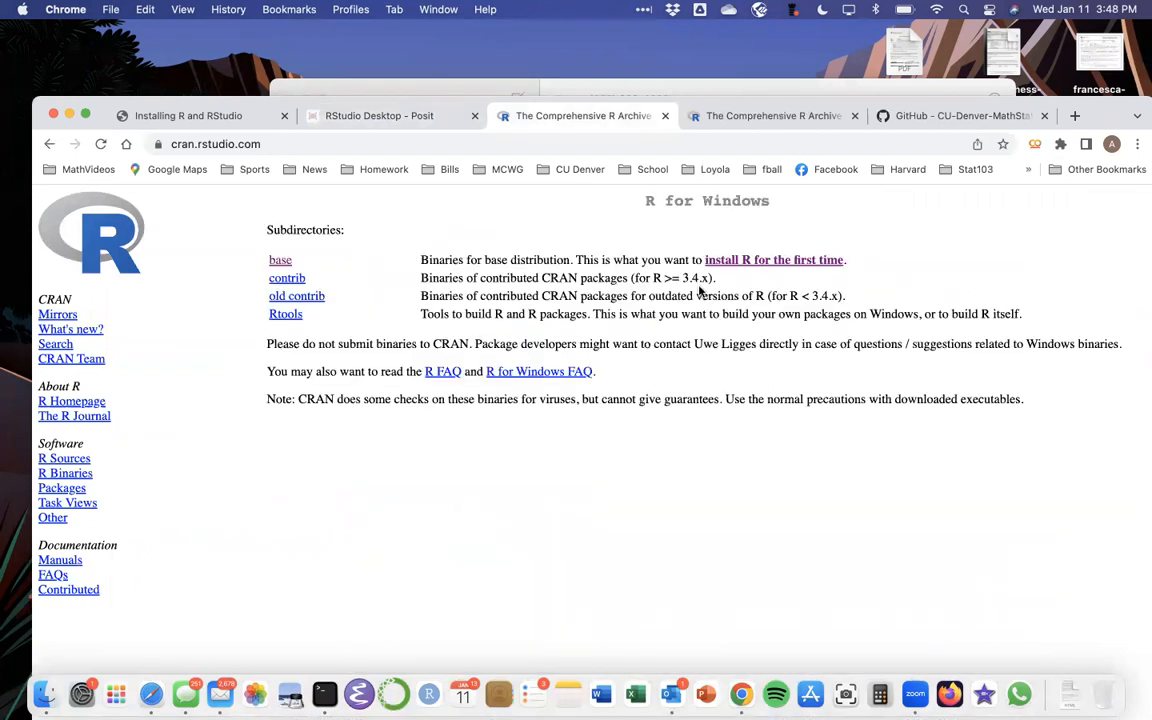
{"action": "left_click", "coordinate": [762, 264]}
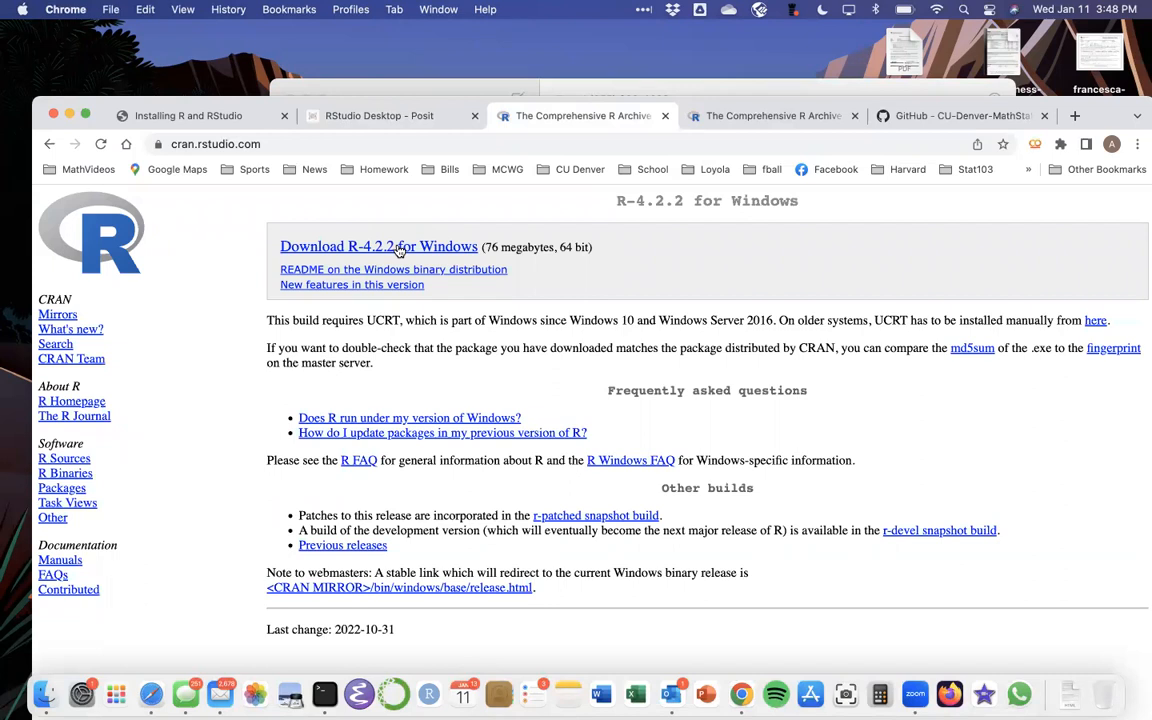
{"action": "left_click", "coordinate": [205, 115]}
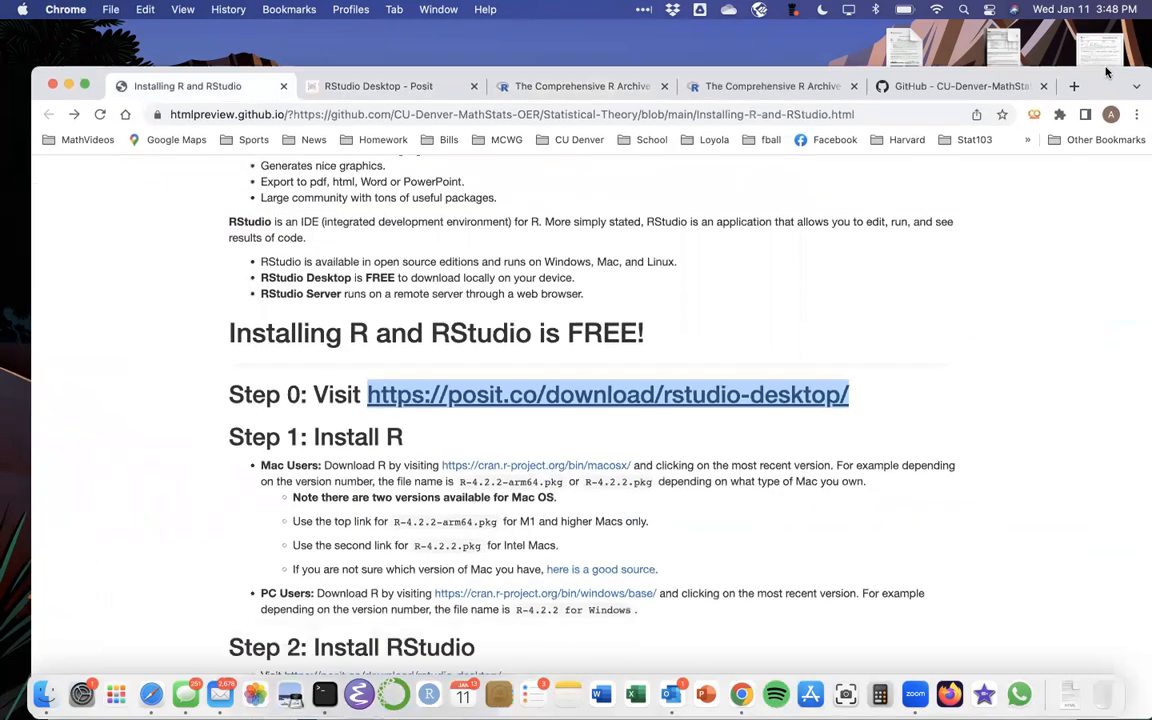
{"action": "left_click", "coordinate": [378, 405]}
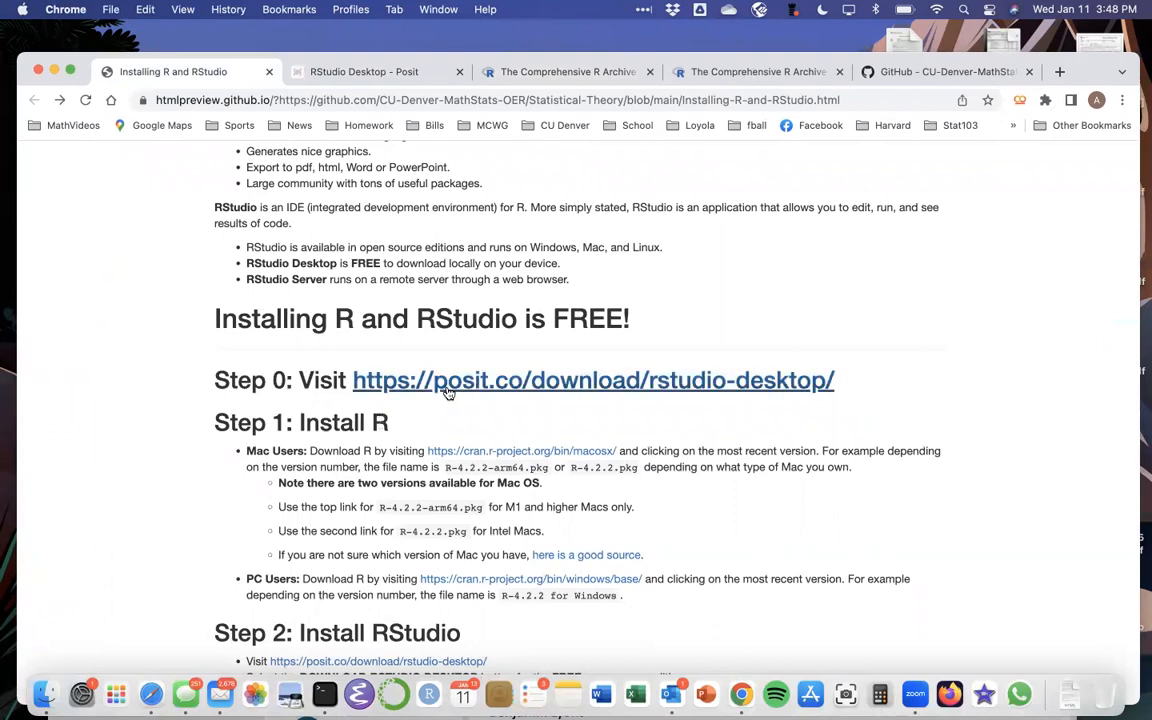
{"action": "scroll", "coordinate": [445, 424], "scroll_direction": "down", "scroll_amount": 1}
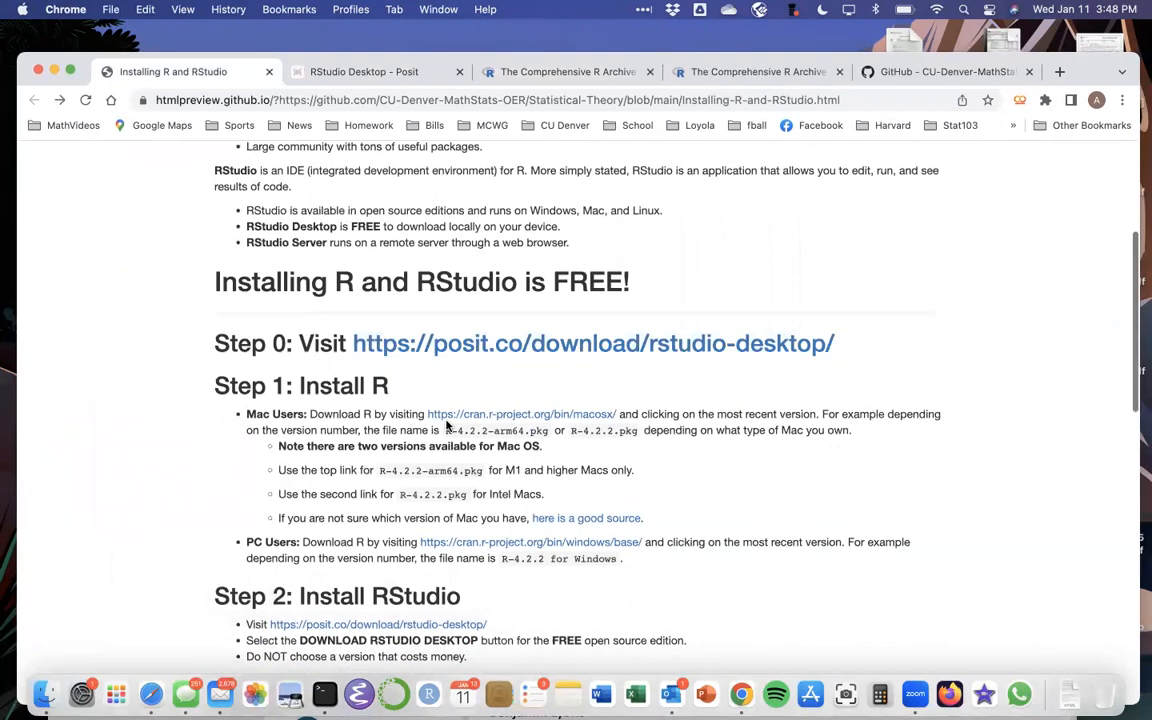
{"action": "scroll", "coordinate": [446, 425], "scroll_direction": "down", "scroll_amount": 2}
{"action": "scroll", "coordinate": [446, 425], "scroll_direction": "down", "scroll_amount": 2}
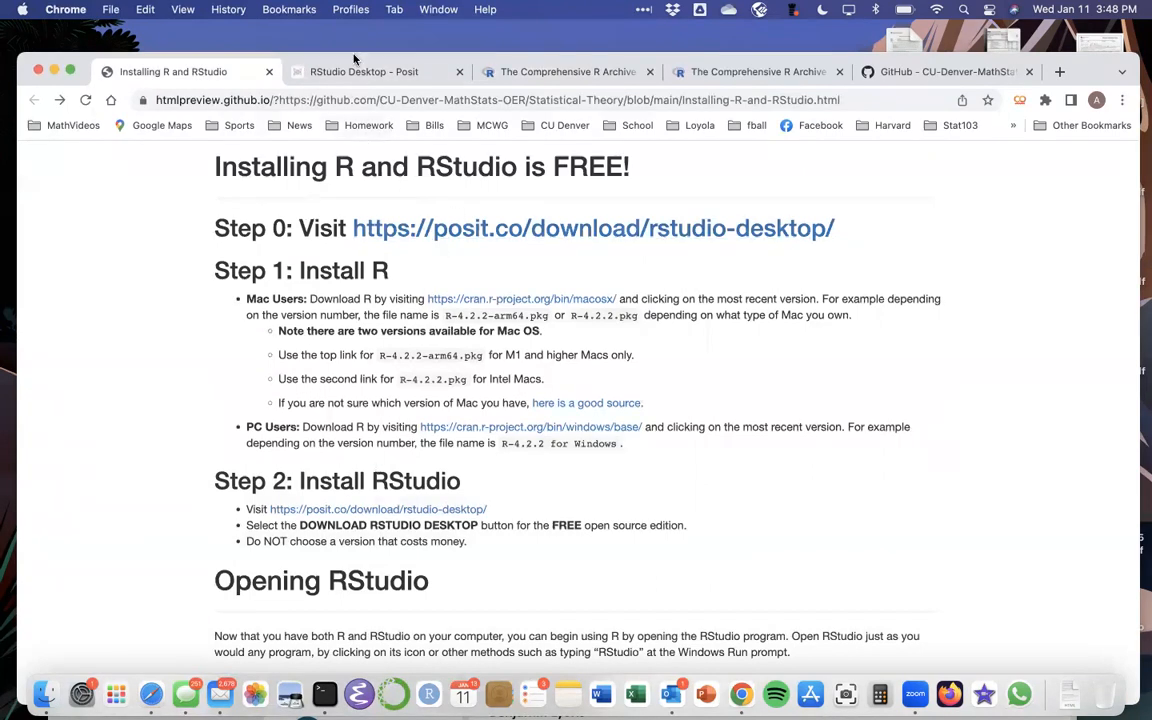
Step: Save the RStudio Desktop for Mac installer, RStudio-2022.12.0-353.dmg, to the Desktop
{"action": "left_click", "coordinate": [318, 70]}
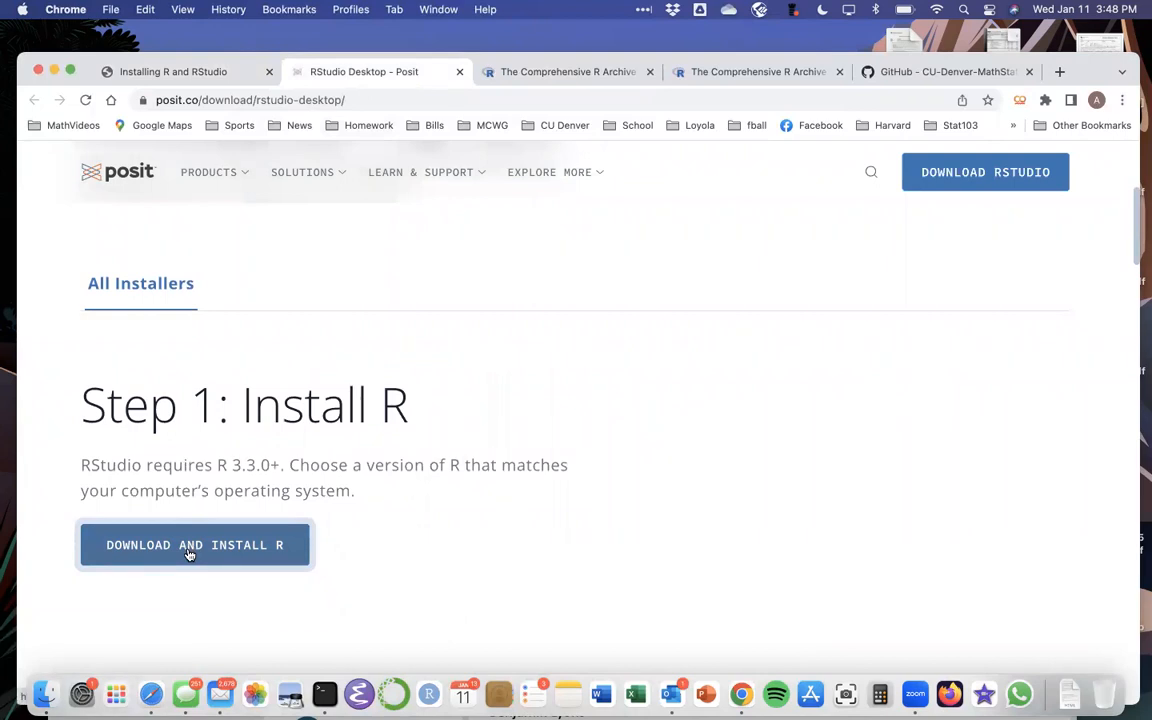
{"action": "scroll", "coordinate": [189, 553], "scroll_direction": "down", "scroll_amount": 5}
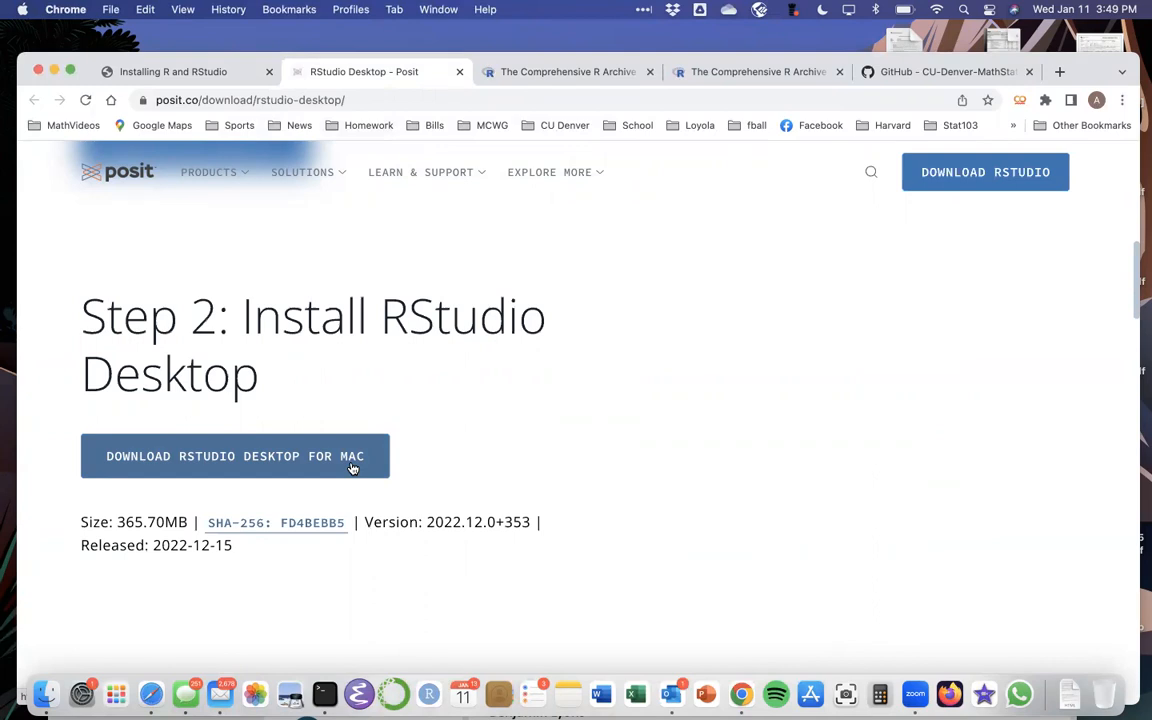
{"action": "left_click", "coordinate": [268, 455]}
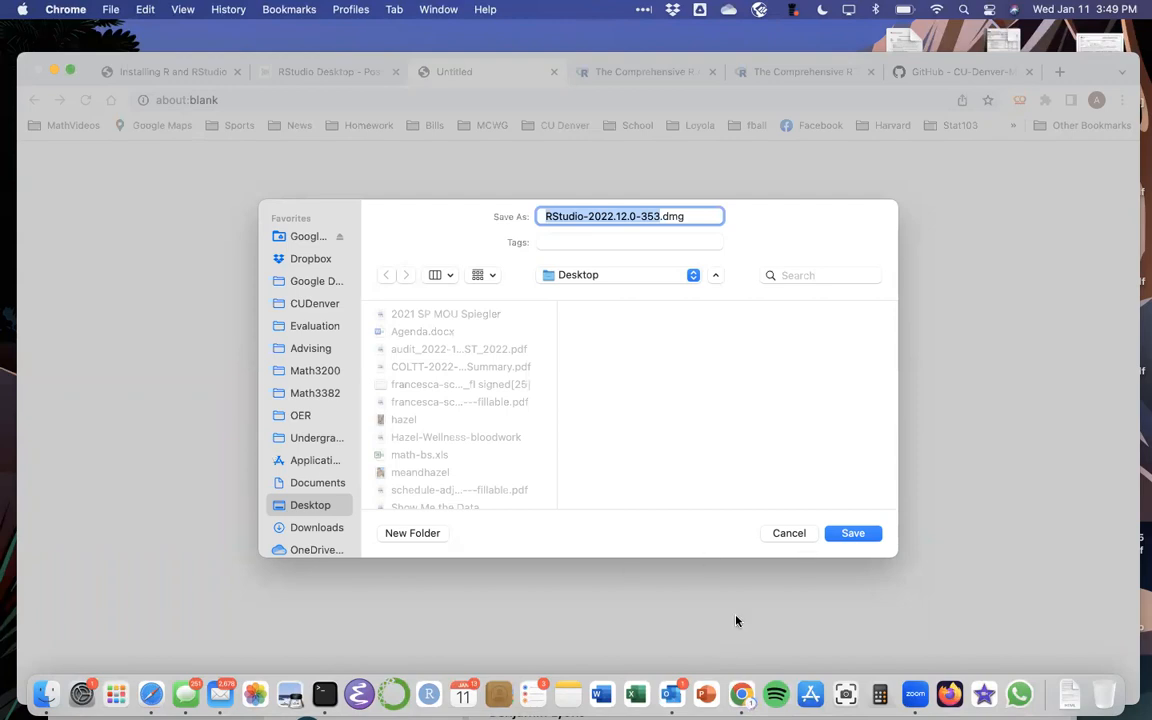
{"action": "left_click", "coordinate": [850, 535]}
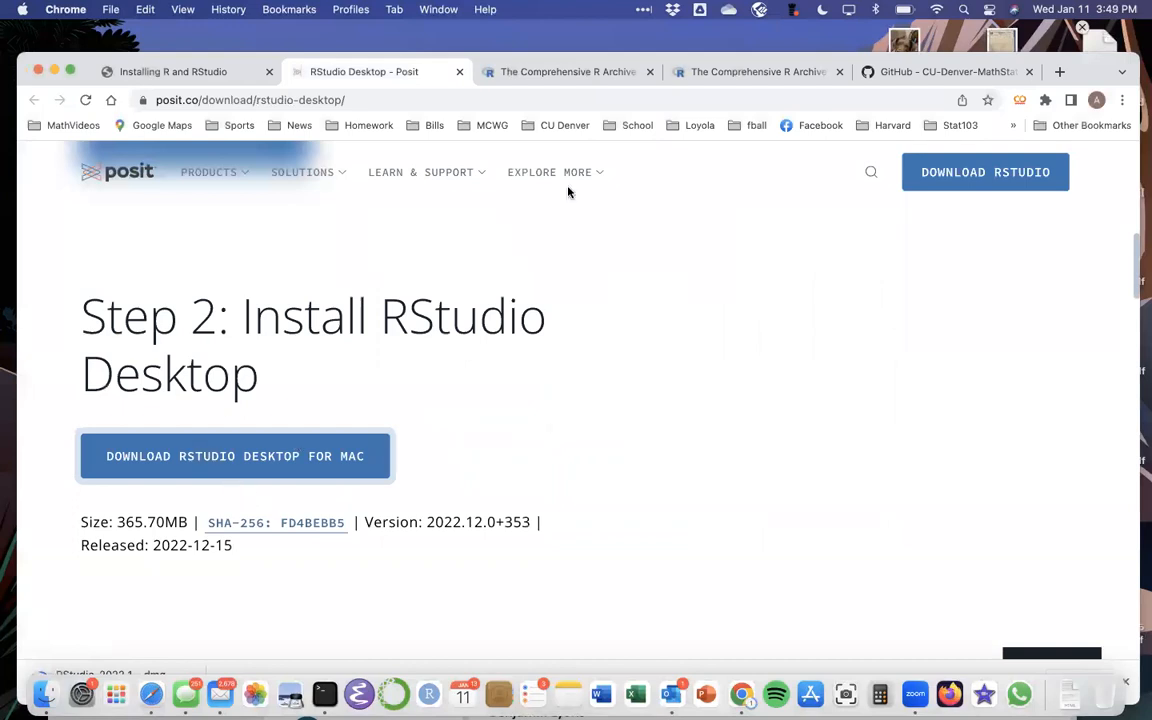
Step: Open RStudio-2022.12.0-353.dmg from the Desktop folder in Finder
{"action": "left_click", "coordinate": [45, 693]}
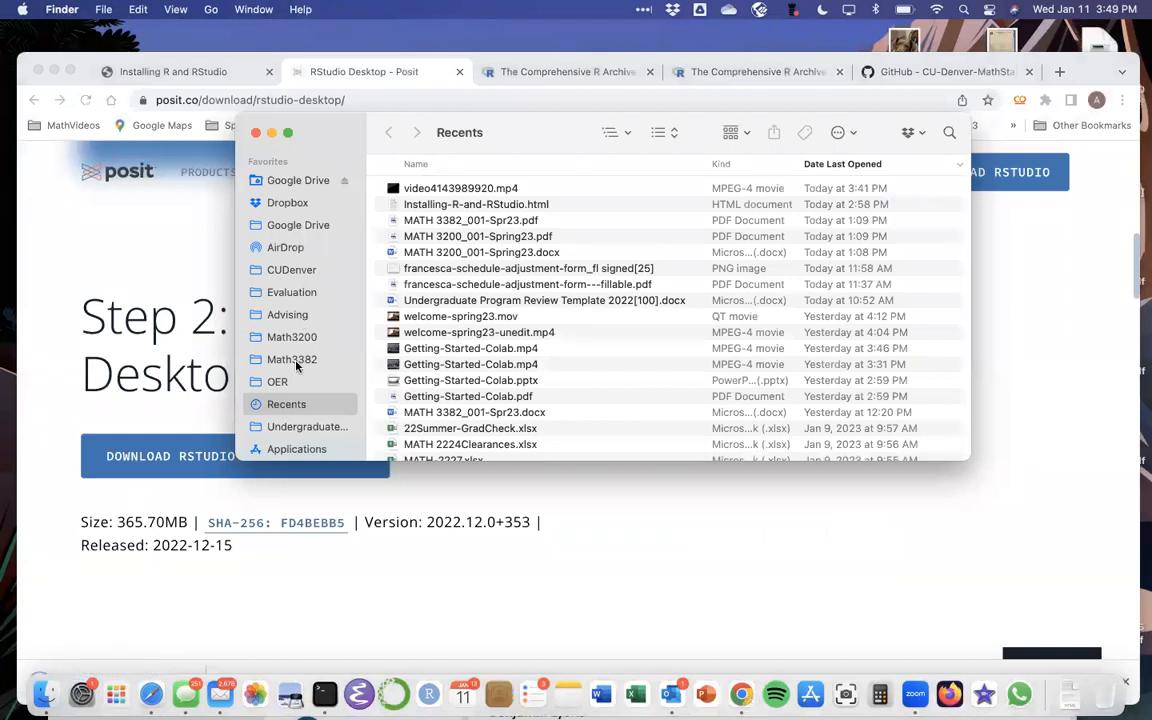
{"action": "scroll", "coordinate": [306, 265], "scroll_direction": "down", "scroll_amount": 4}
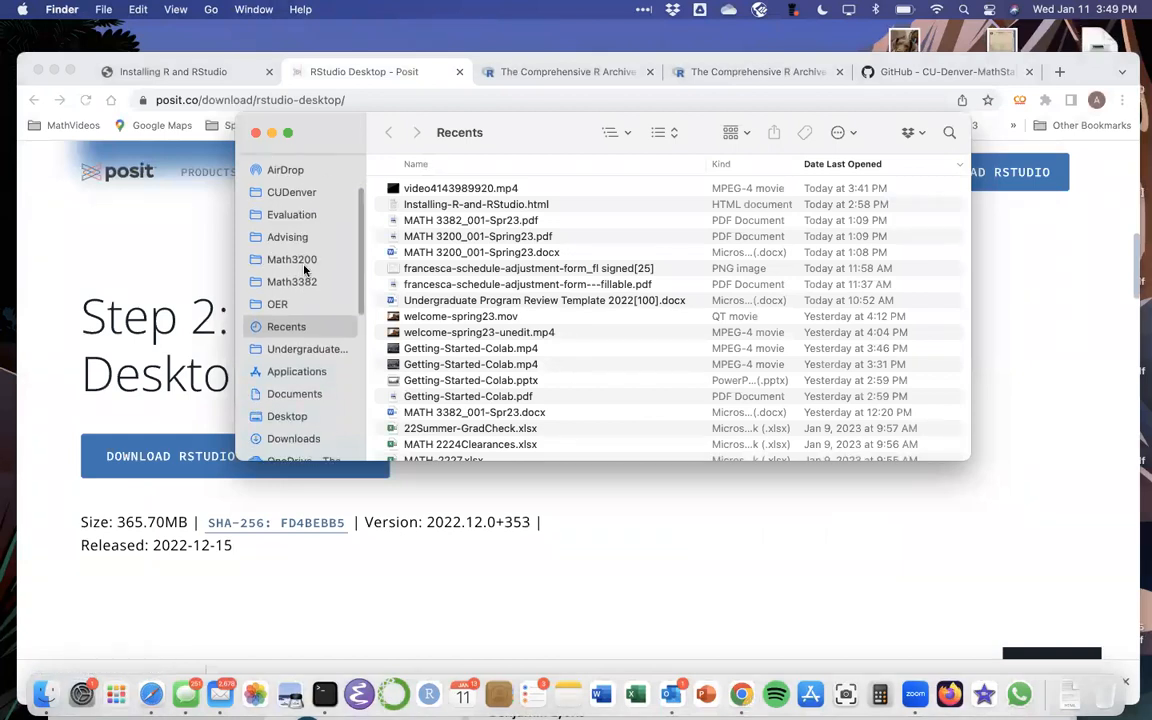
{"action": "left_click", "coordinate": [287, 416]}
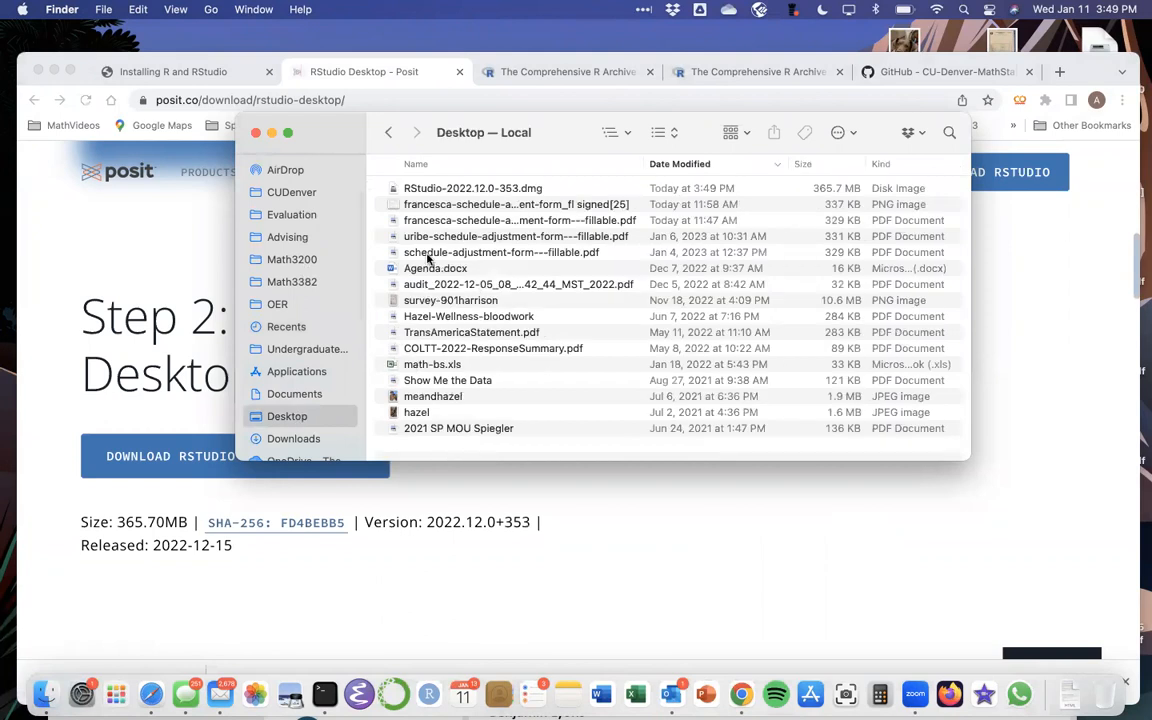
{"action": "left_click", "coordinate": [447, 189]}
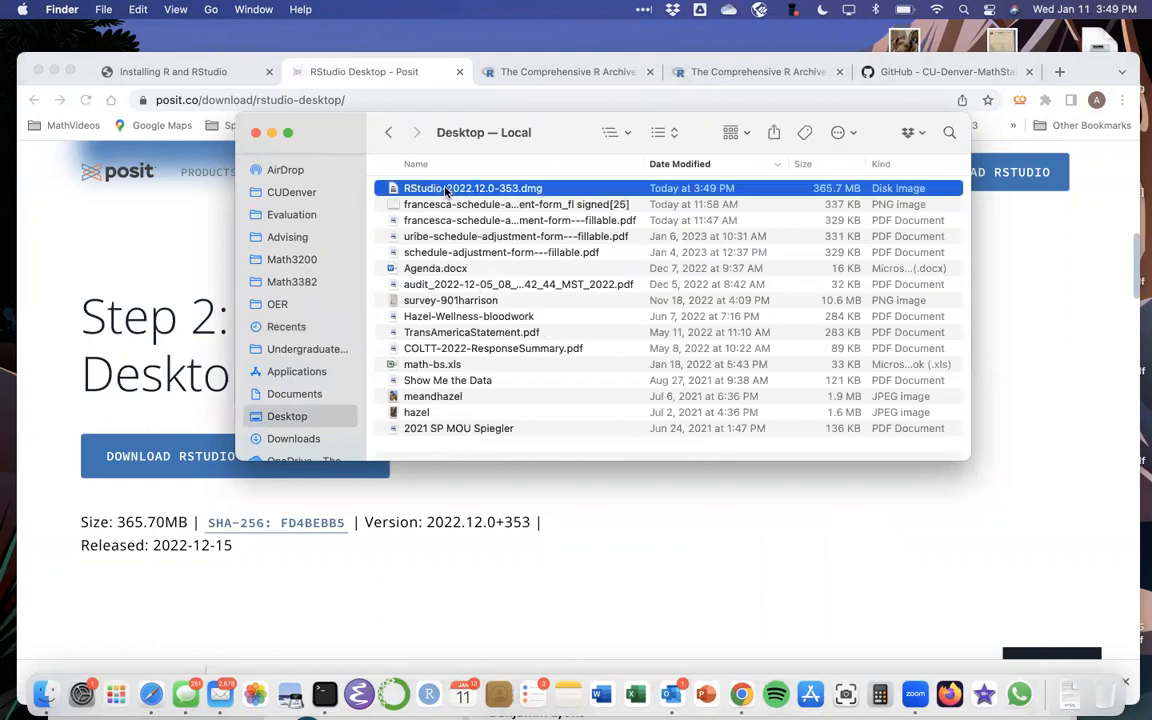
{"action": "double_click", "coordinate": [447, 189]}
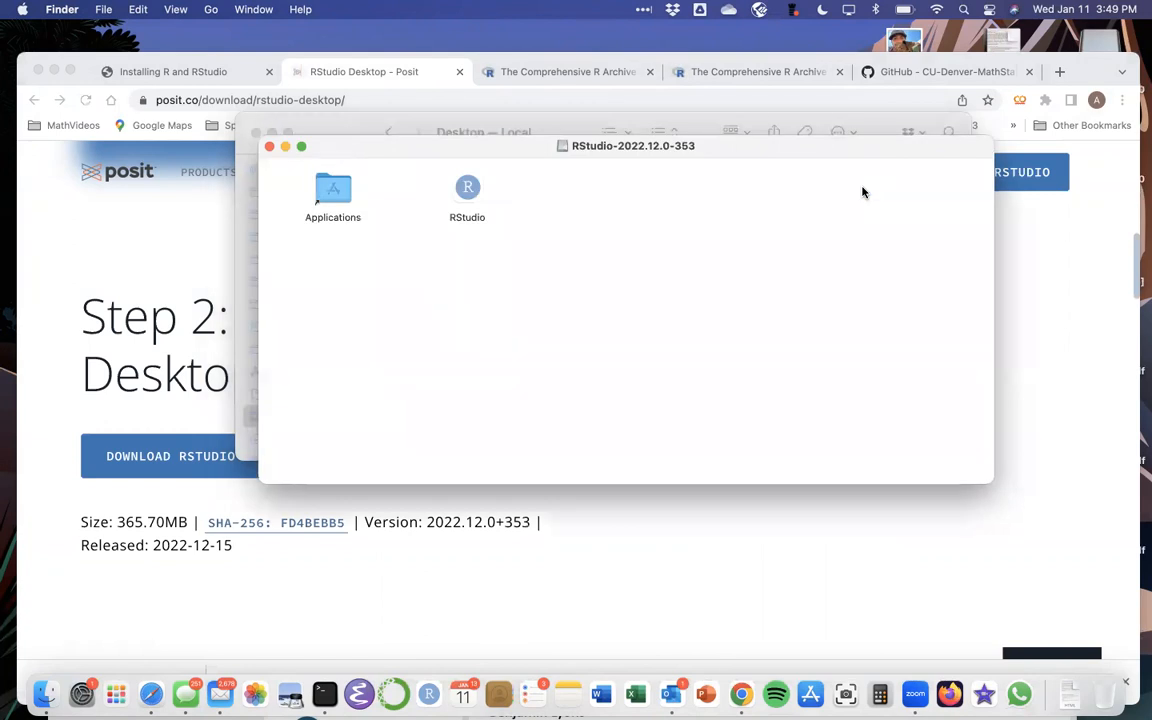
Step: Drag RStudio into Applications, then close the disk image and Desktop windows
{"action": "left_click_drag", "start_coordinate": [485, 150], "coordinate": [537, 239]}
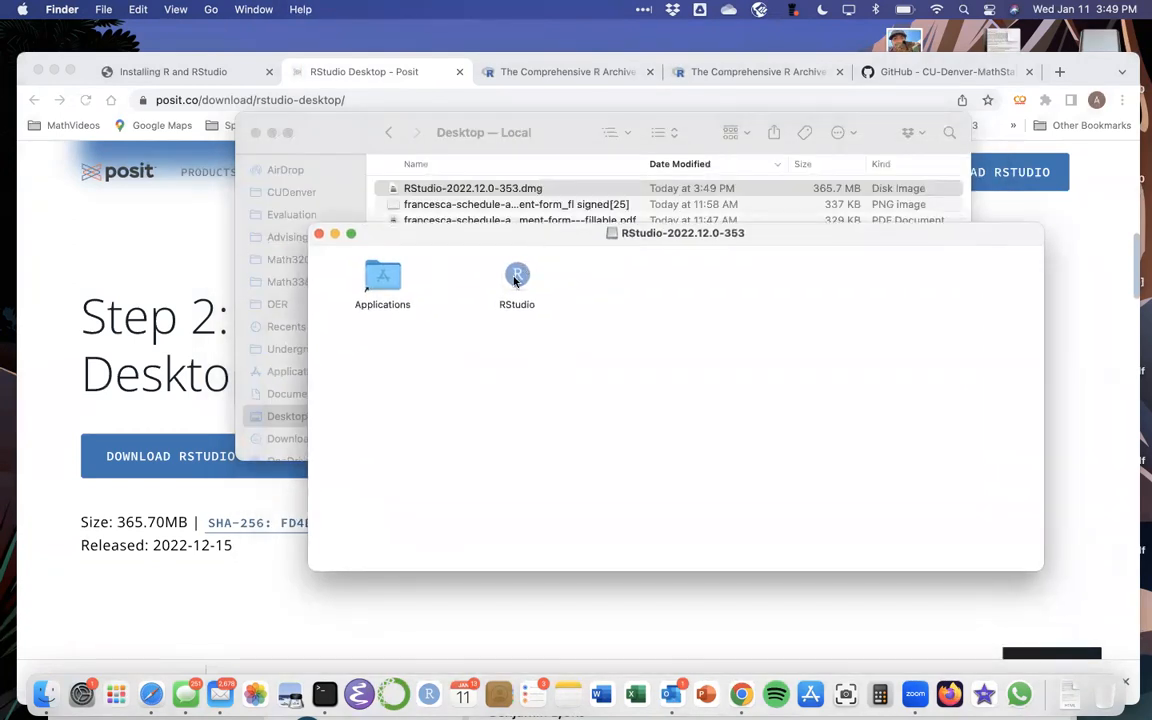
{"action": "left_click_drag", "start_coordinate": [515, 279], "coordinate": [512, 317]}
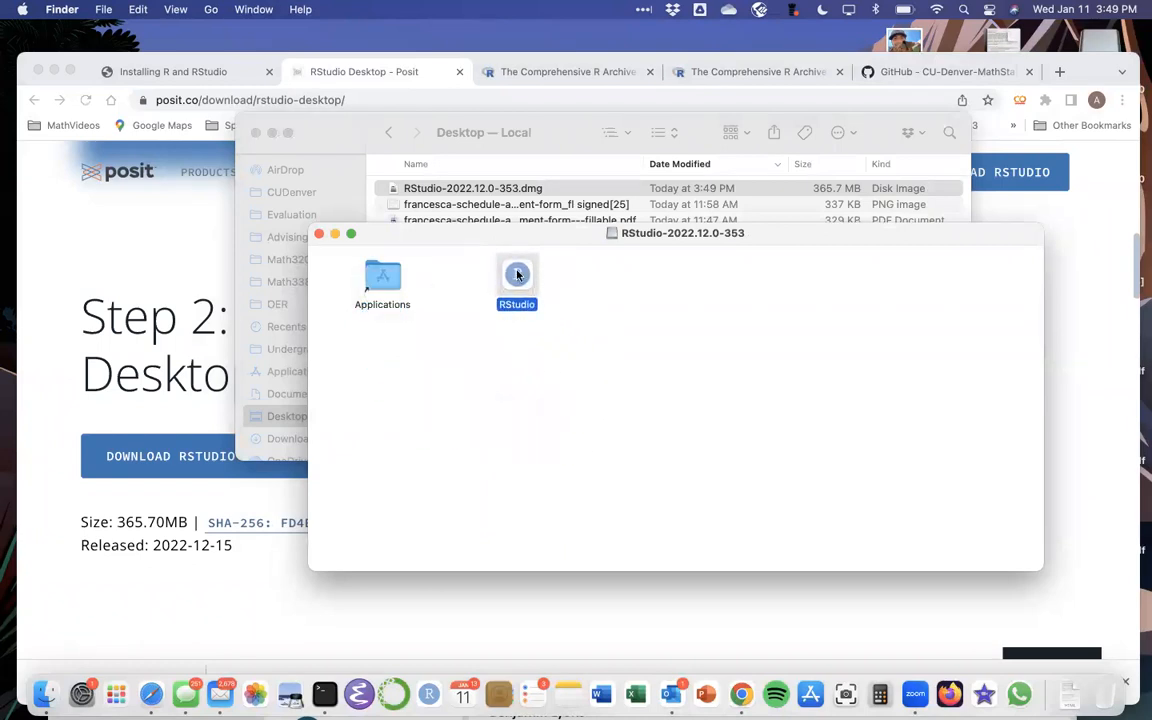
{"action": "left_click_drag", "start_coordinate": [517, 275], "coordinate": [830, 419]}
{"action": "left_click", "coordinate": [318, 233]}
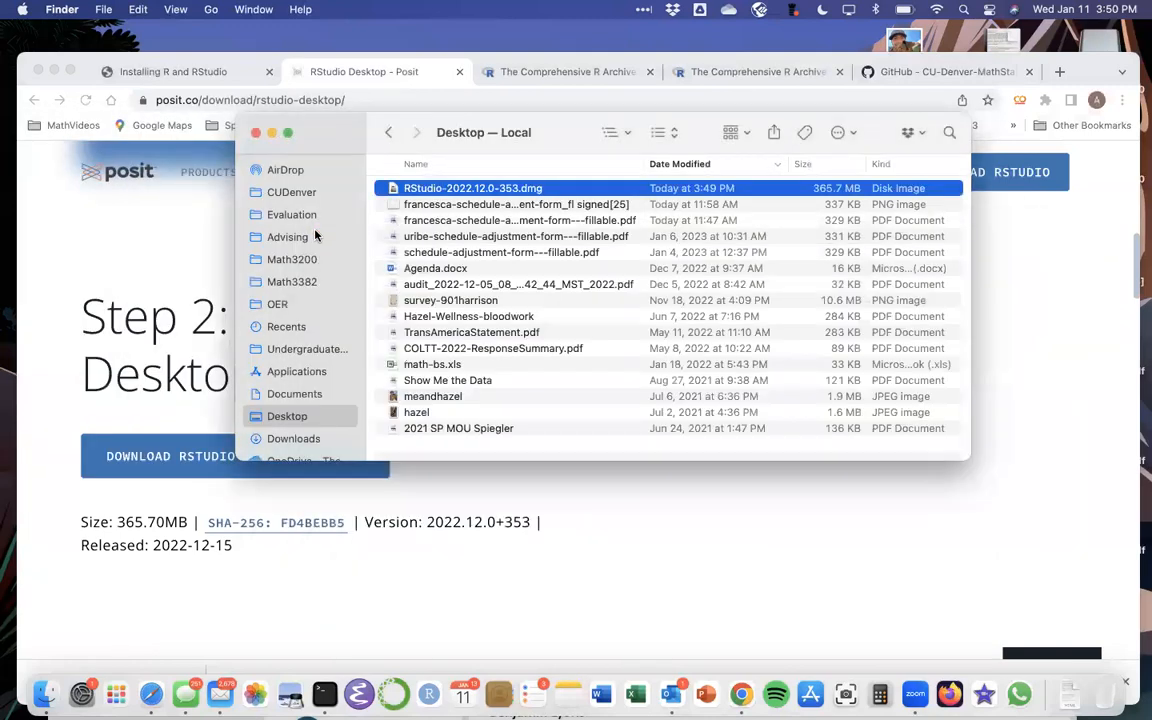
{"action": "left_click", "coordinate": [254, 133]}
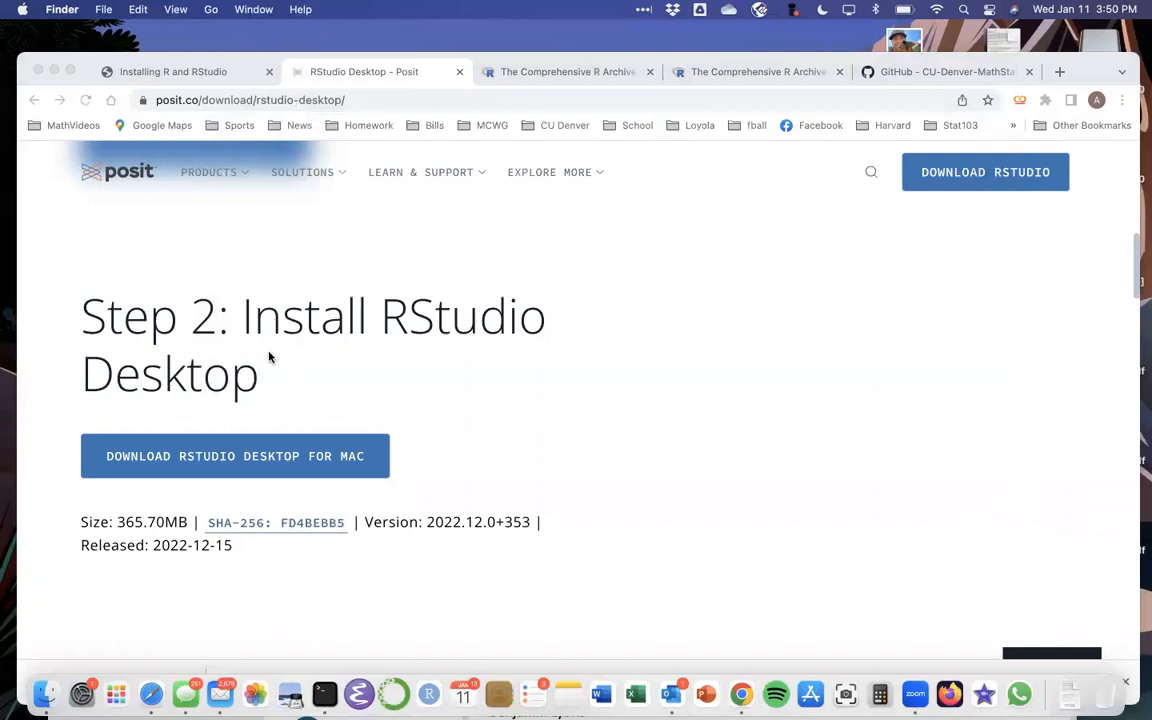
Step: Return to the Installing R and RStudio guide and scroll to its Opening RStudio section
{"action": "scroll", "coordinate": [275, 345], "scroll_direction": "down", "scroll_amount": 1}
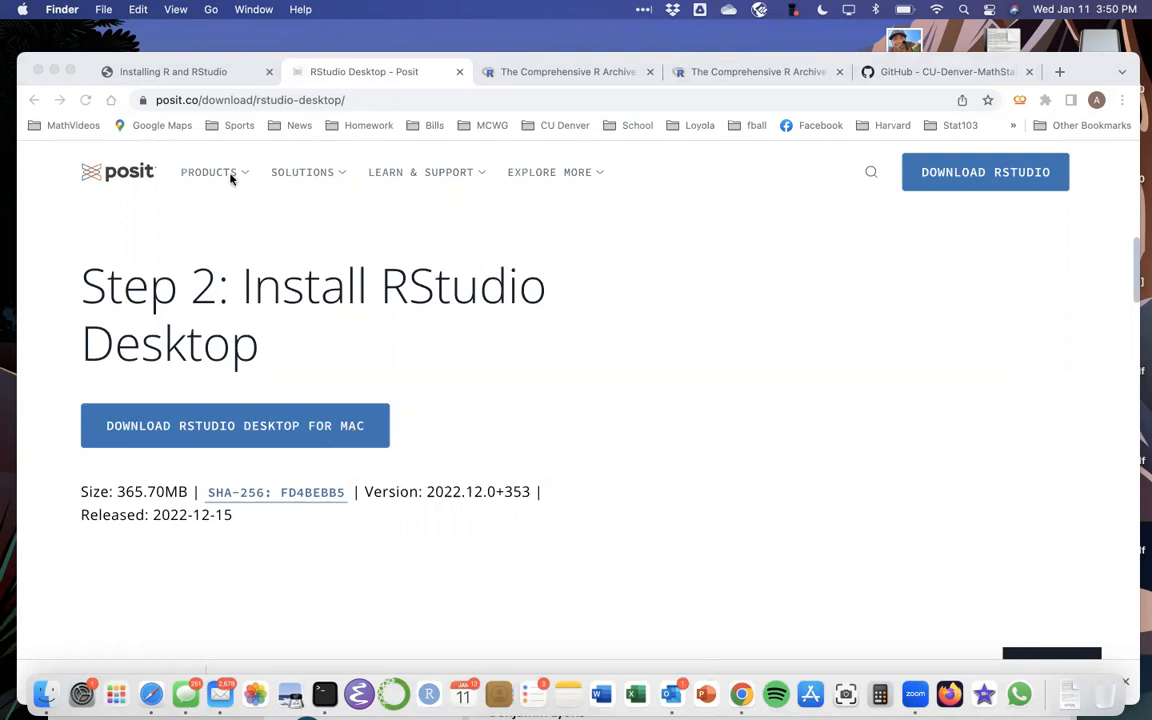
{"action": "left_click", "coordinate": [165, 68]}
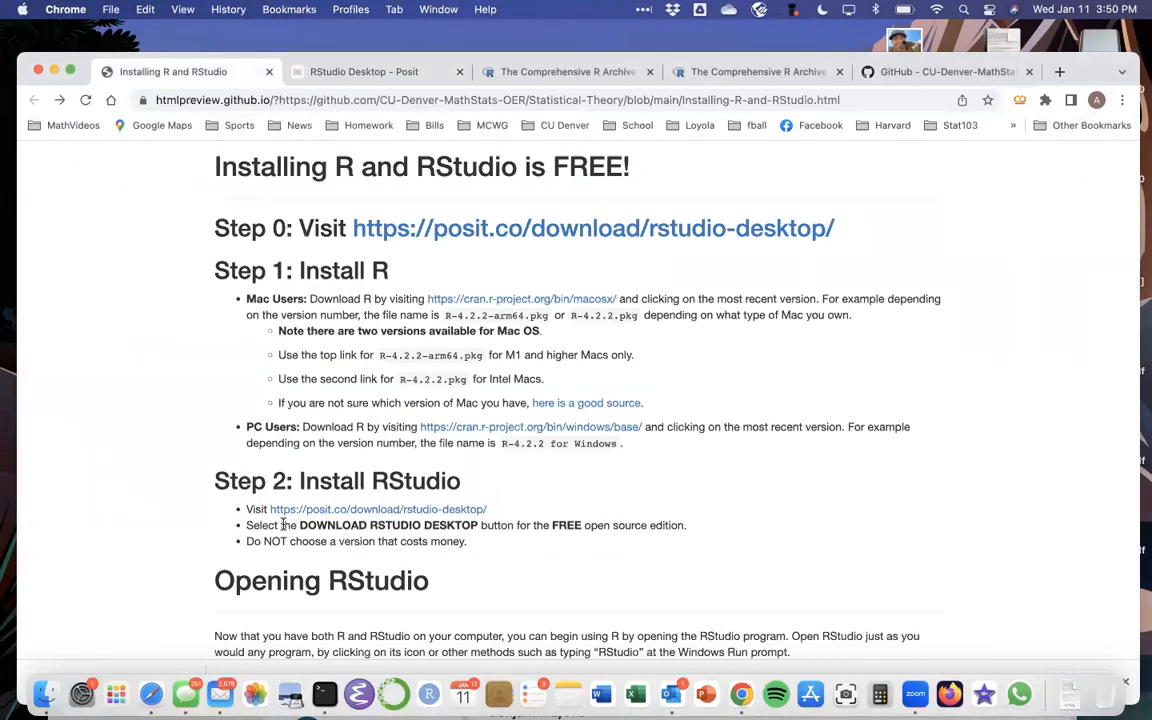
{"action": "scroll", "coordinate": [283, 520], "scroll_direction": "up", "scroll_amount": 1}
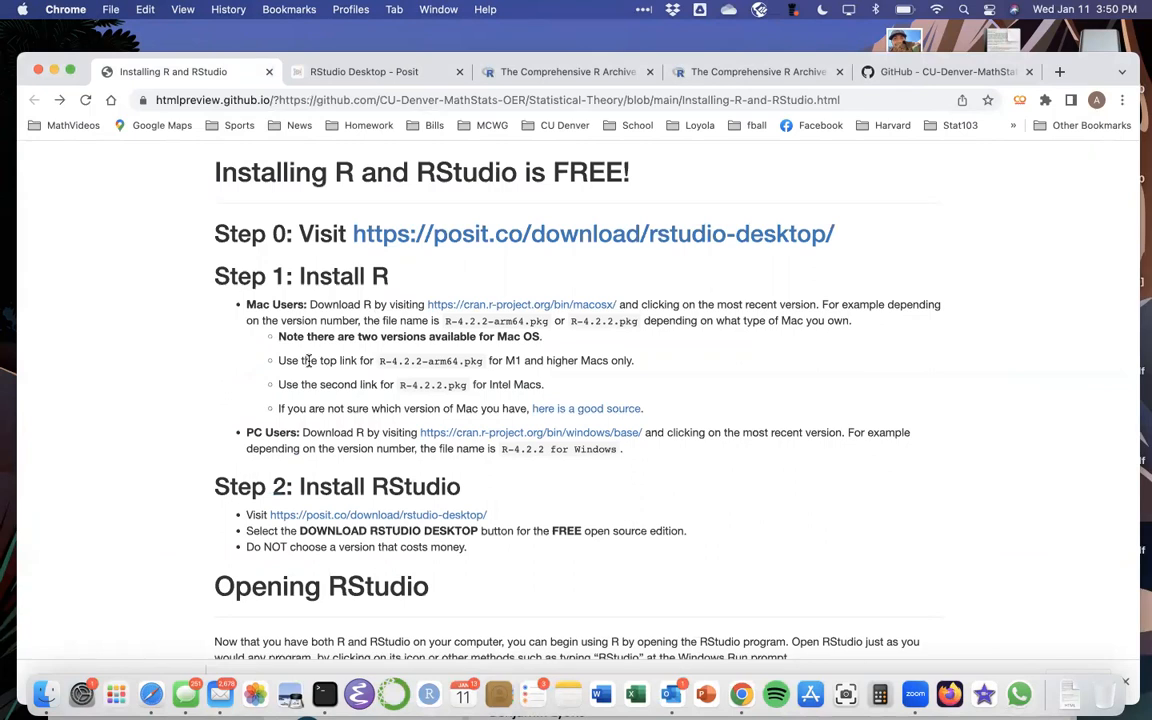
{"action": "scroll", "coordinate": [309, 362], "scroll_direction": "down", "scroll_amount": 5}
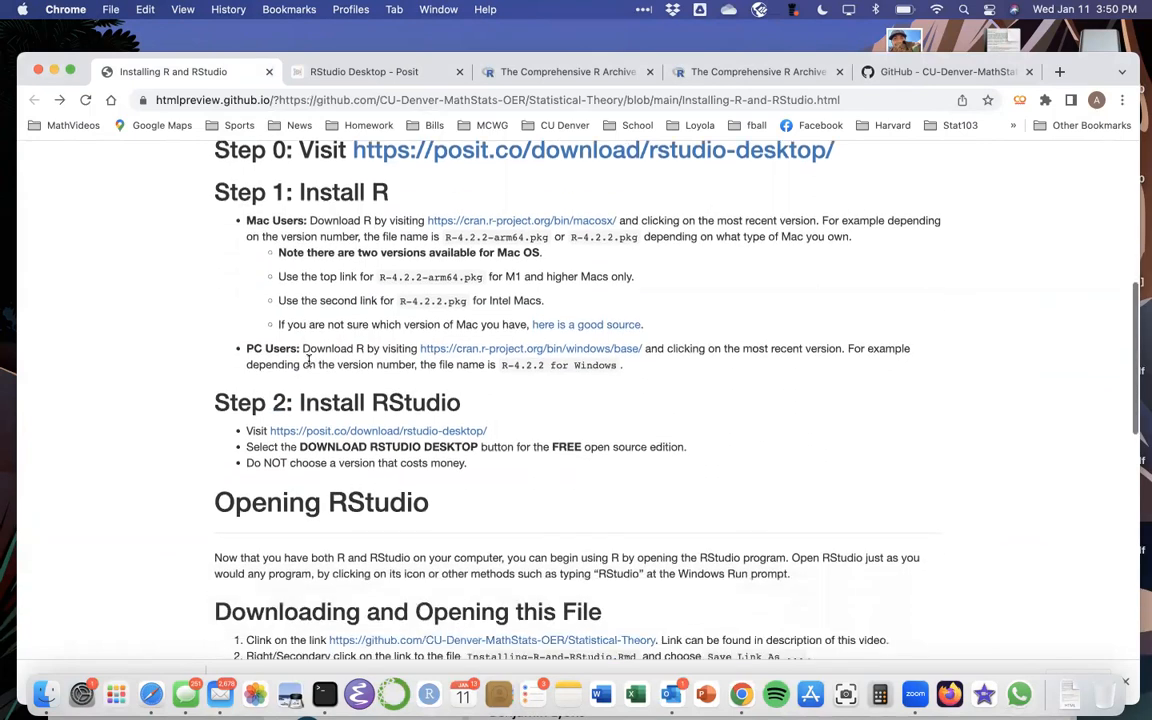
{"action": "scroll", "coordinate": [309, 366], "scroll_direction": "down", "scroll_amount": 1}
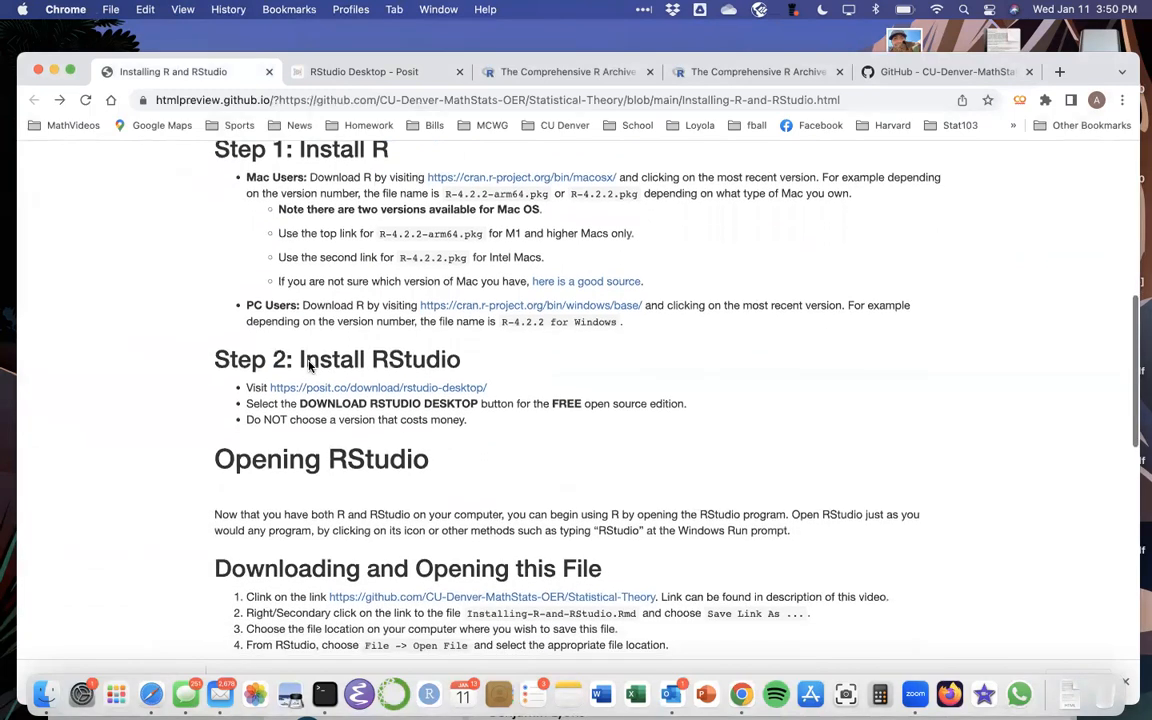
{"action": "scroll", "coordinate": [309, 364], "scroll_direction": "up", "scroll_amount": 2}
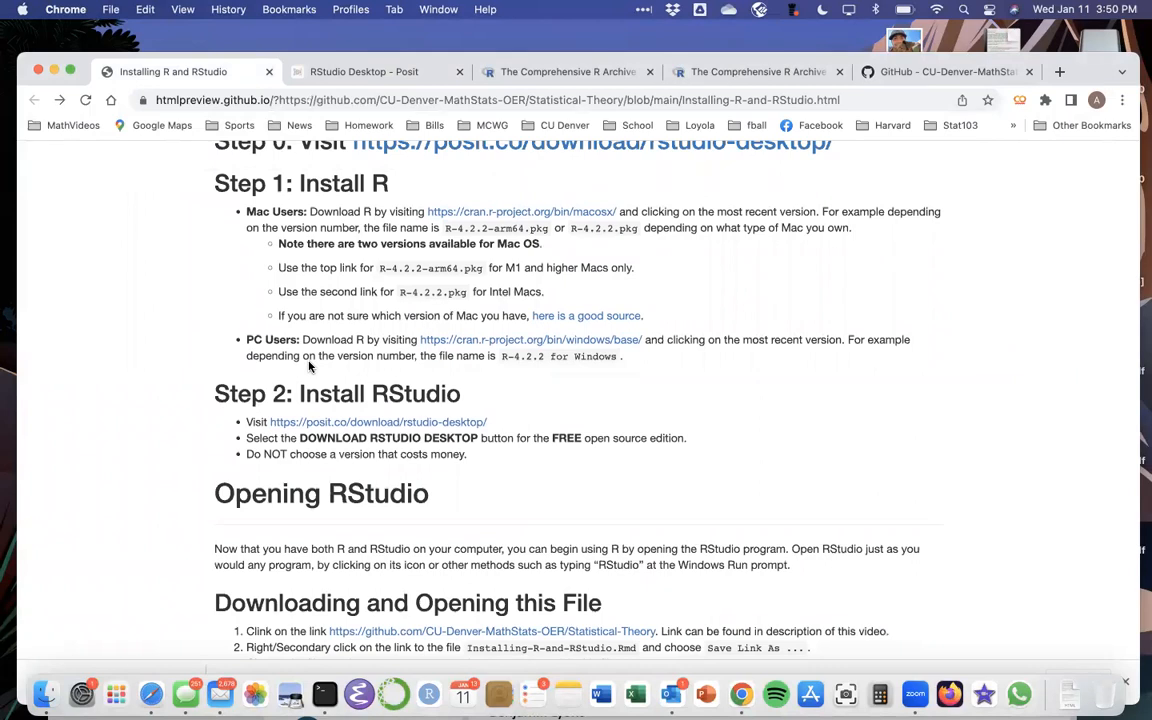
{"action": "scroll", "coordinate": [309, 366], "scroll_direction": "down", "scroll_amount": 3}
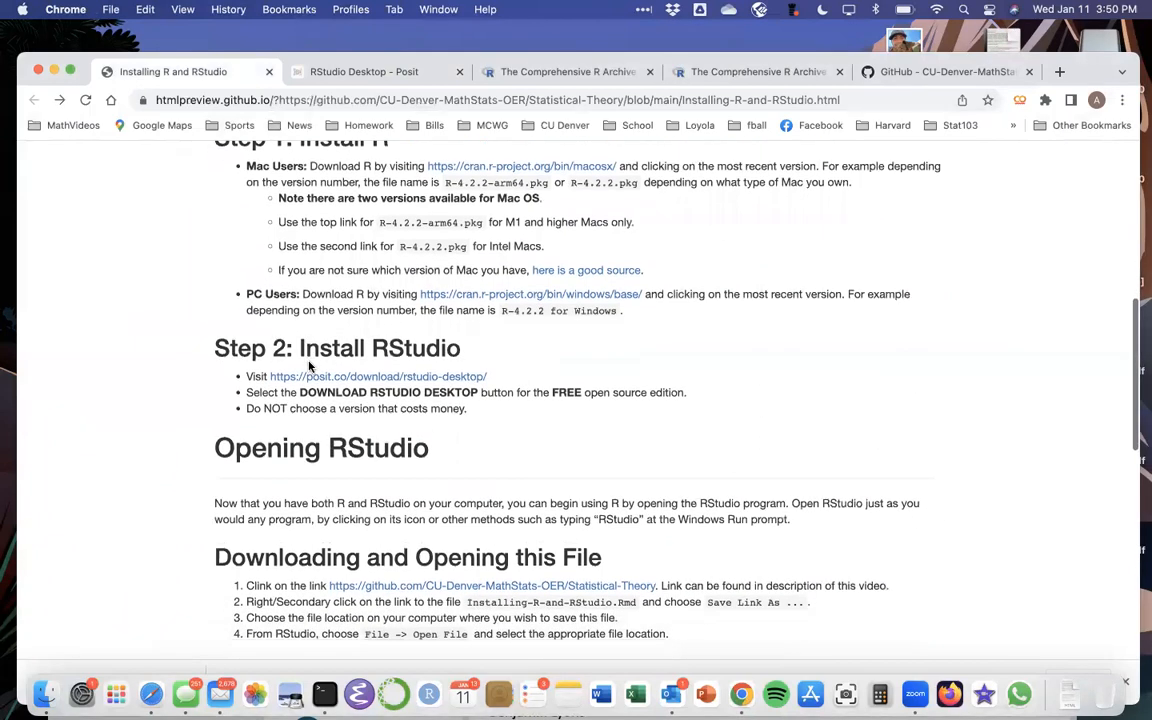
{"action": "scroll", "coordinate": [309, 366], "scroll_direction": "down", "scroll_amount": 2}
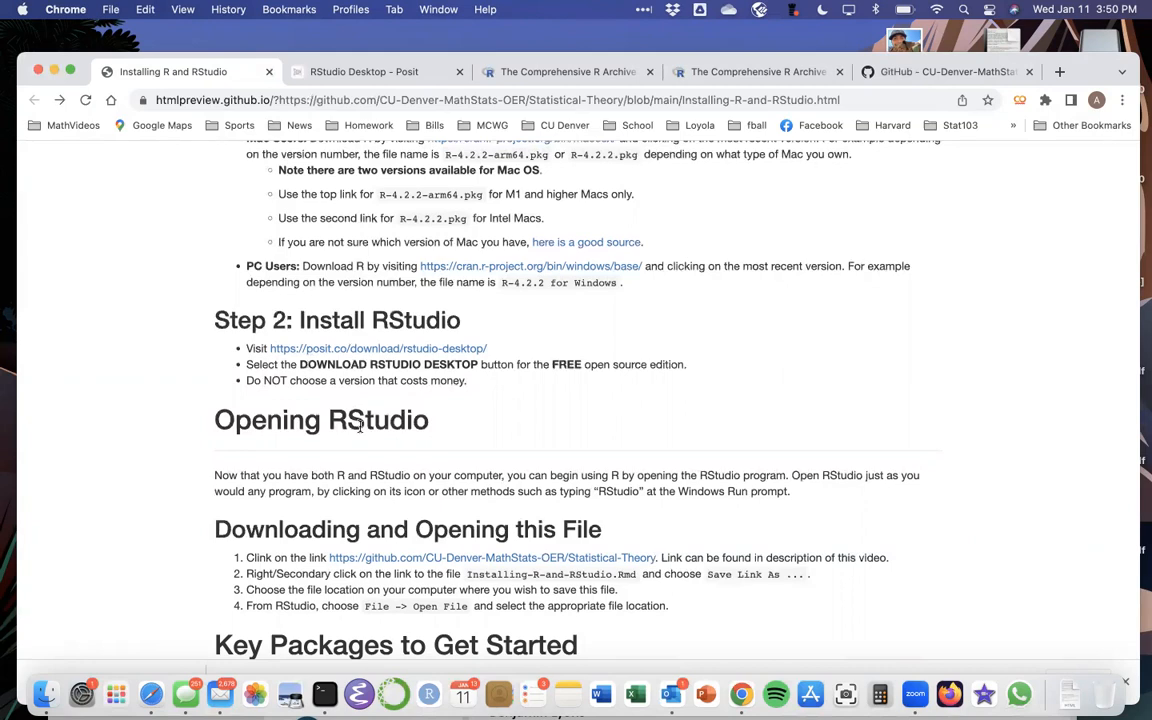
{"action": "scroll", "coordinate": [360, 426], "scroll_direction": "down", "scroll_amount": 1}
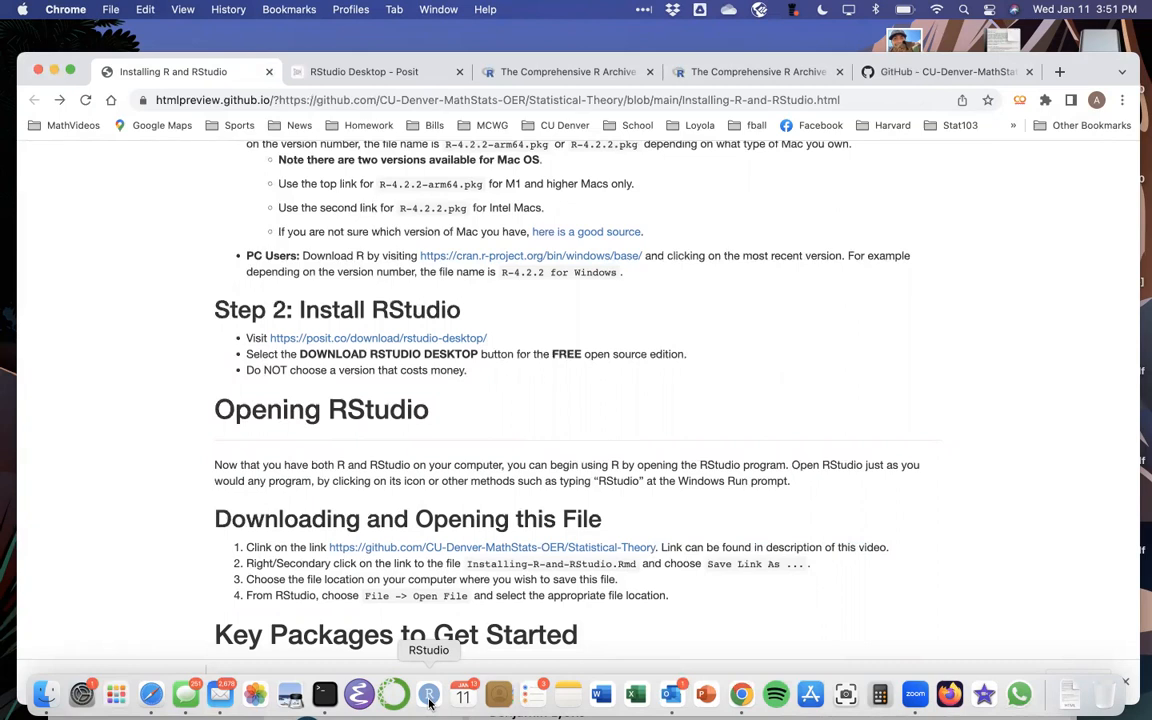
Step: Launch RStudio from the Applications folder in a new Finder window
{"action": "left_click", "coordinate": [43, 700]}
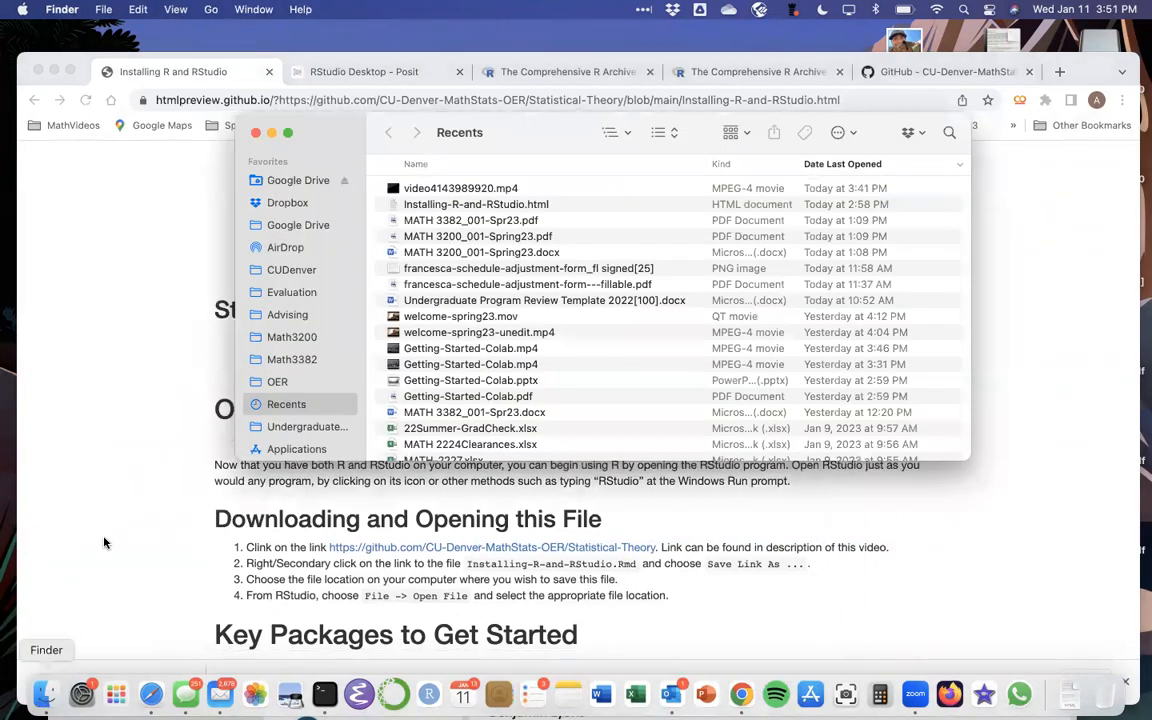
{"action": "scroll", "coordinate": [290, 404], "scroll_direction": "down", "scroll_amount": 2}
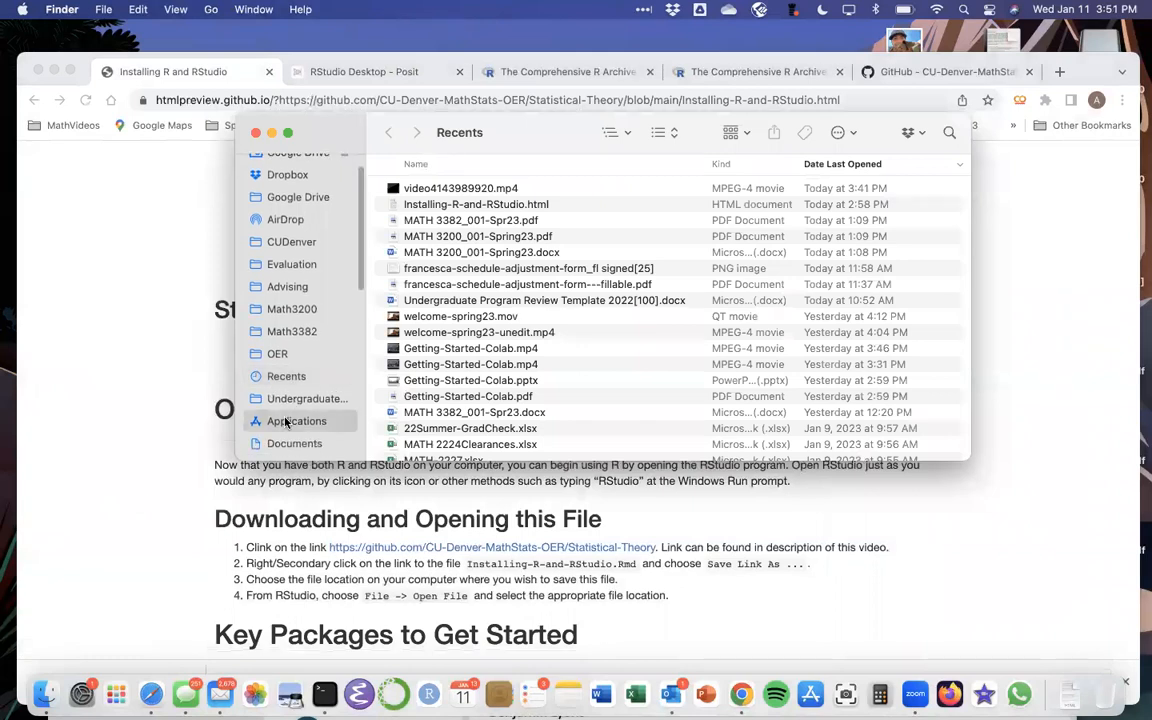
{"action": "left_click", "coordinate": [285, 421]}
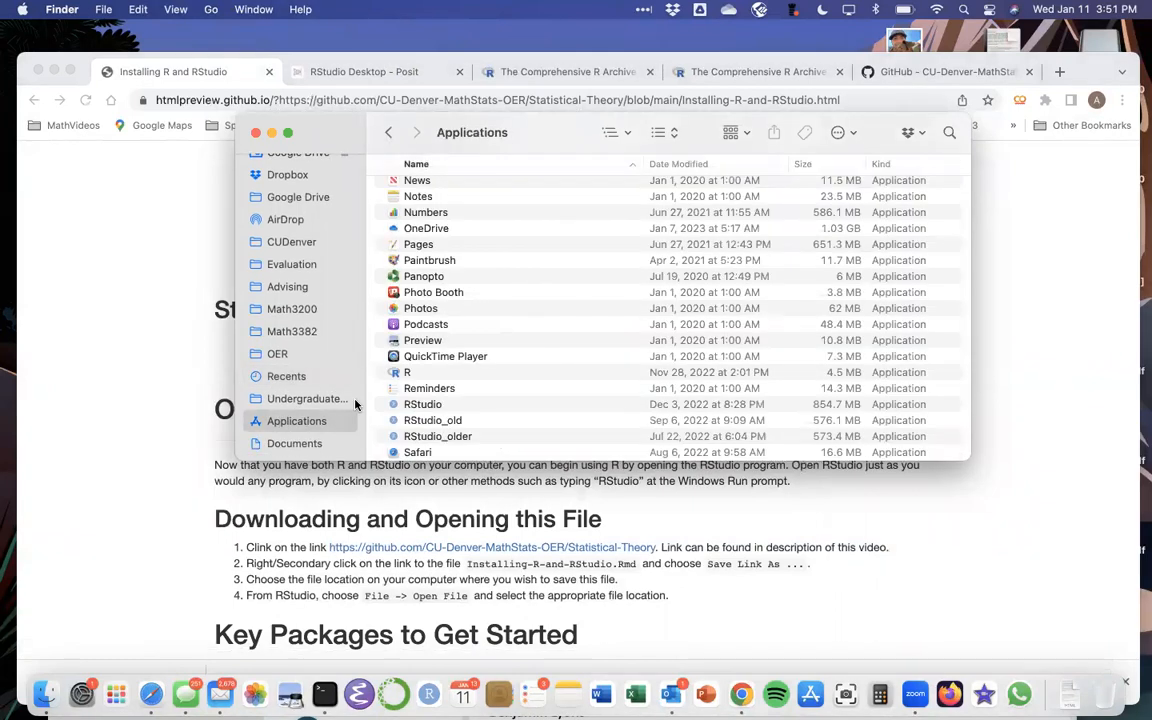
{"action": "scroll", "coordinate": [408, 393], "scroll_direction": "down", "scroll_amount": 1}
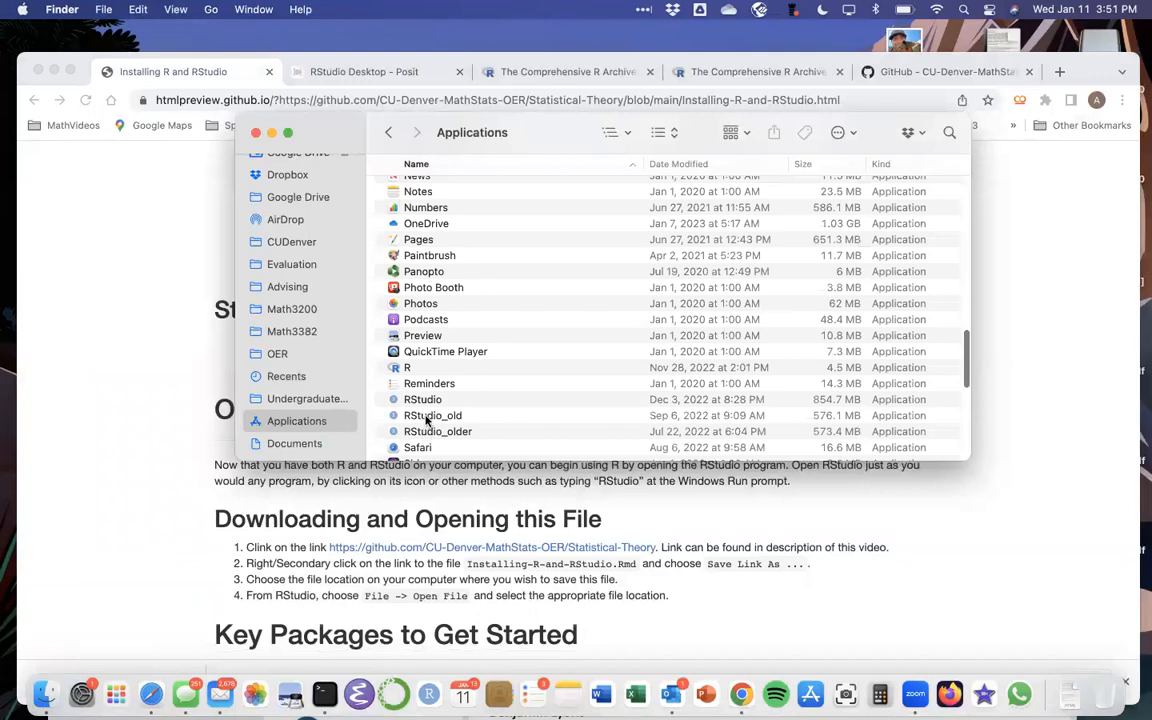
{"action": "left_click", "coordinate": [422, 399]}
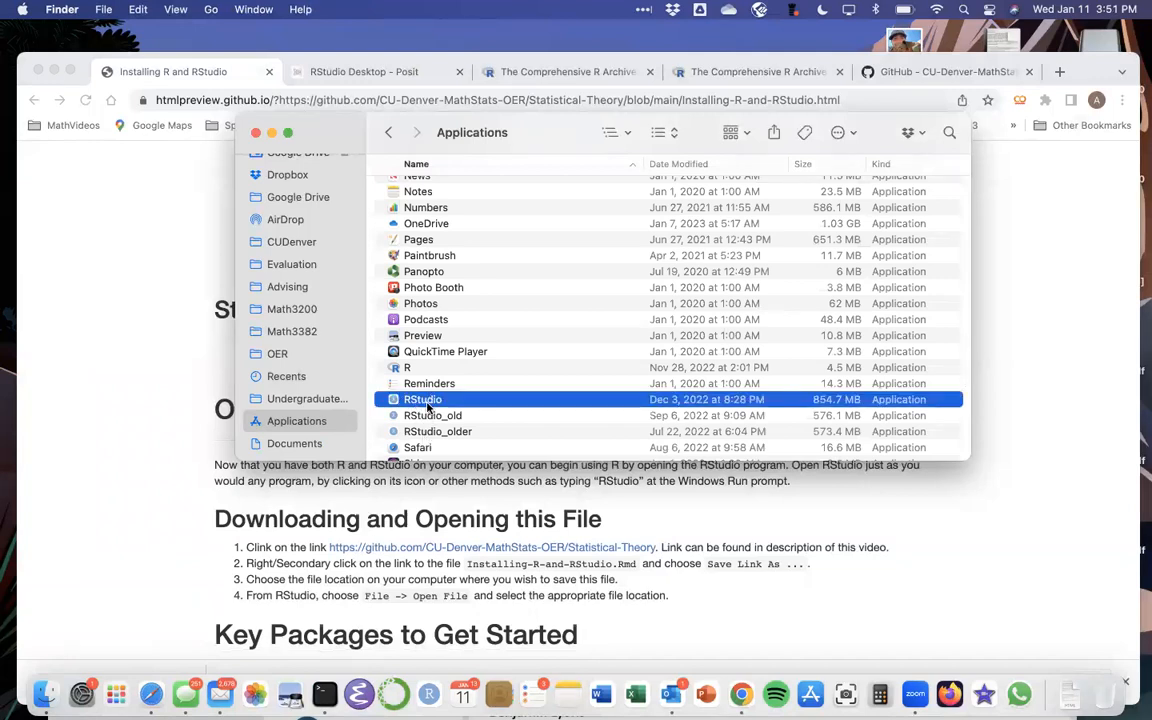
{"action": "left_click", "coordinate": [420, 399]}
{"action": "double_click", "coordinate": [394, 400]}
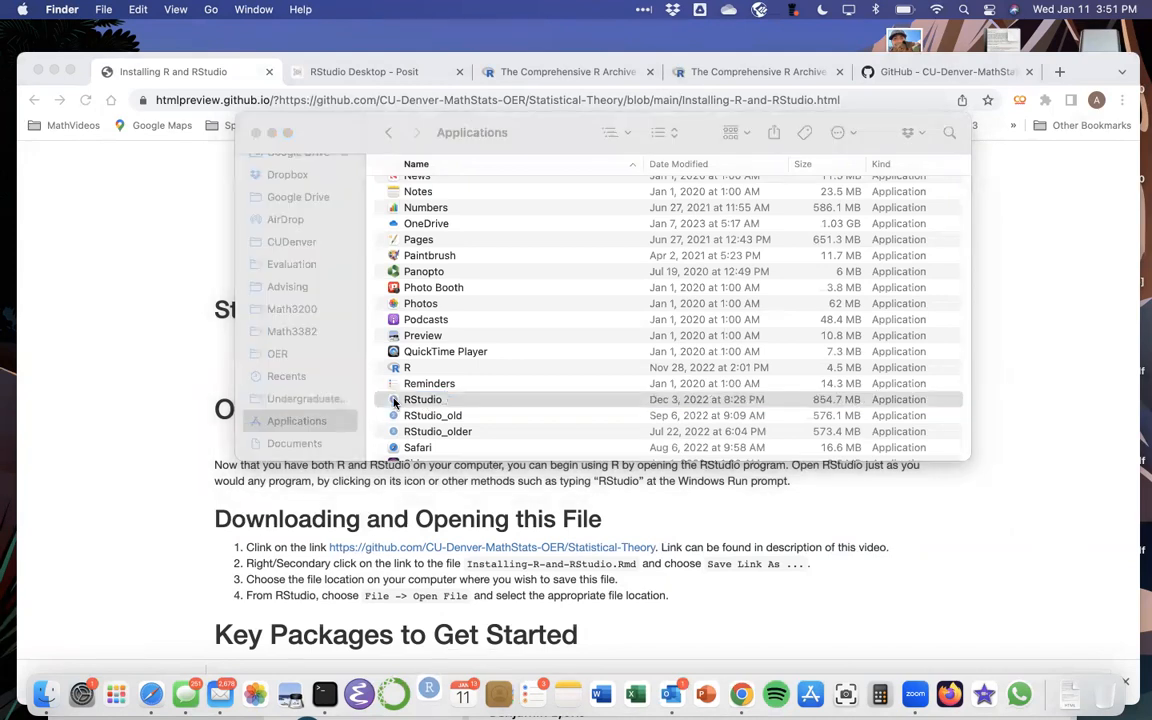